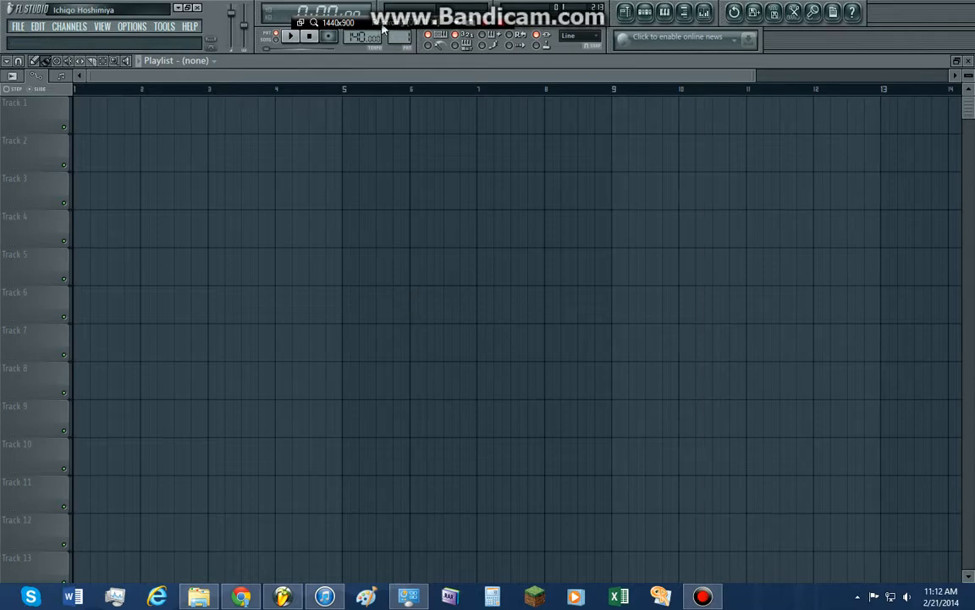
Show the step sequencer and place it over the upper part of the playlist
{"action": "left_click_drag", "start_coordinate": [366, 24], "coordinate": [795, 18]}
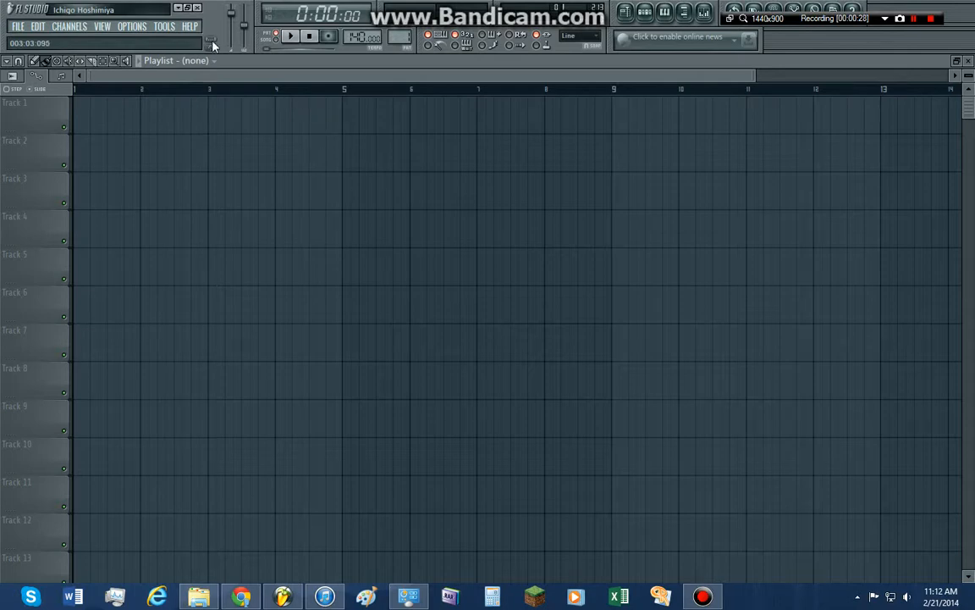
{"action": "key", "text": "F6"}
{"action": "left_click_drag", "start_coordinate": [435, 141], "coordinate": [411, 171]}
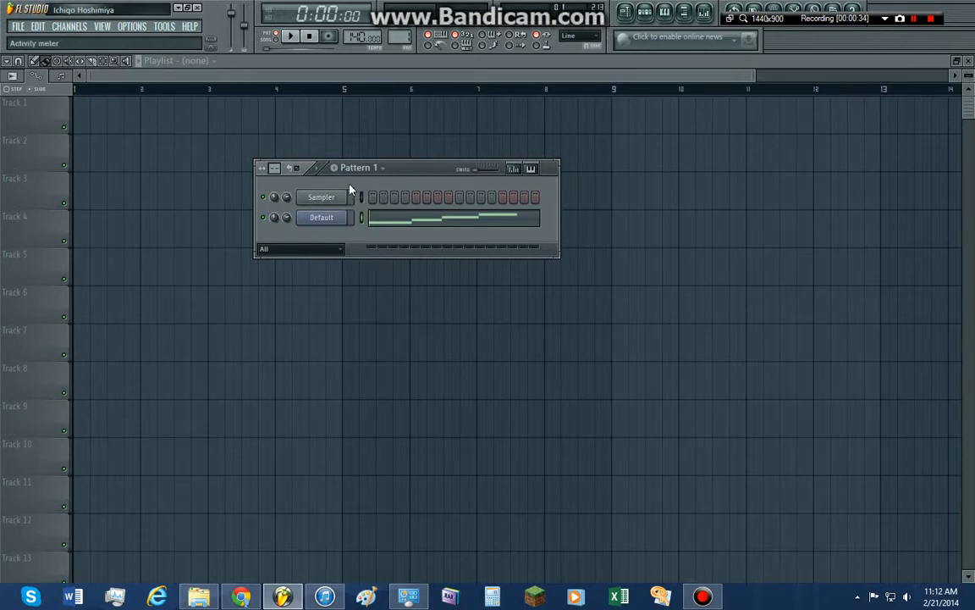
{"action": "left_click_drag", "start_coordinate": [416, 173], "coordinate": [395, 160]}
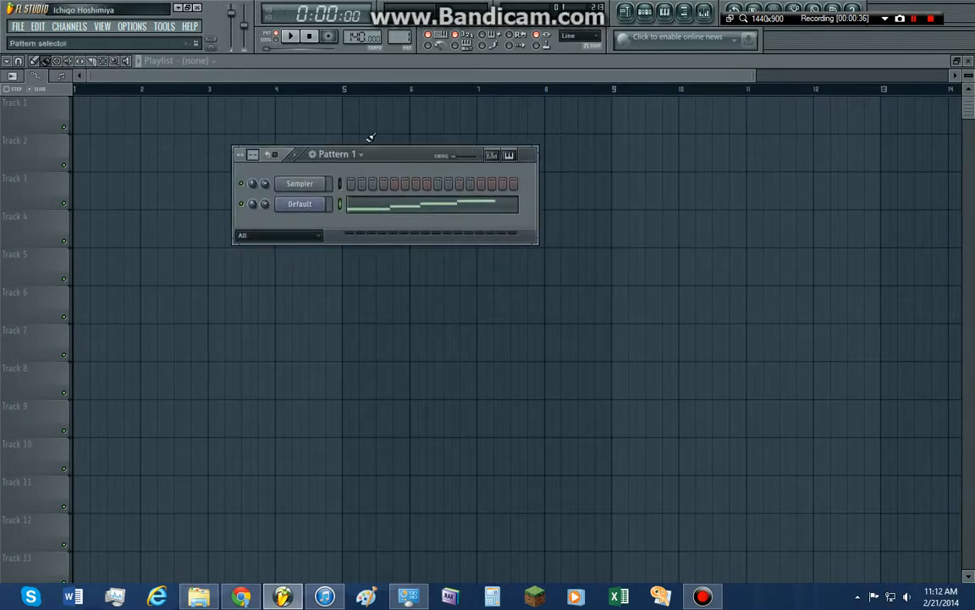
Cycle through the patterns up to Pattern 4 and go back to select Pattern 1
{"action": "scroll", "coordinate": [404, 38], "scroll_direction": "up", "scroll_amount": 1}
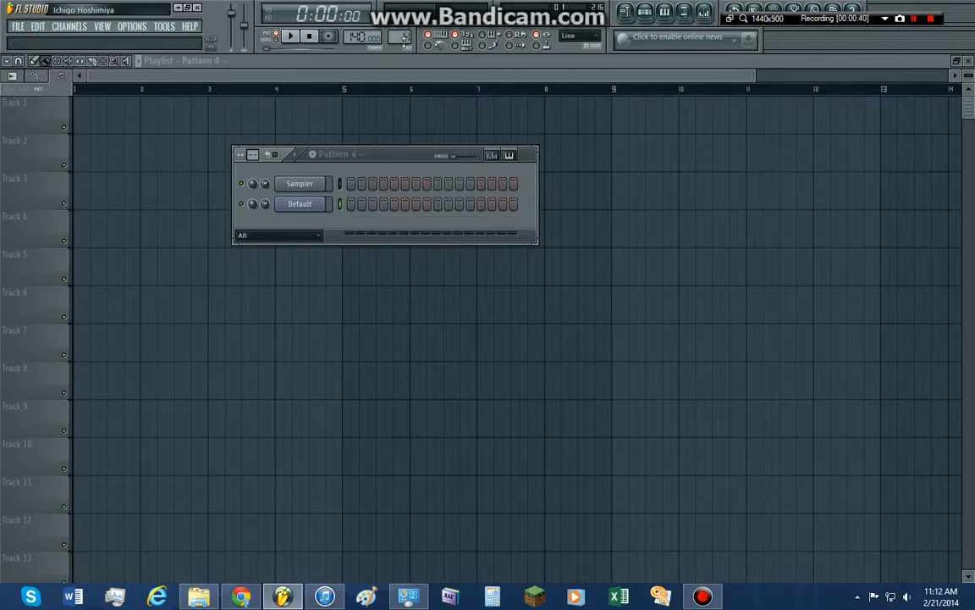
{"action": "scroll", "coordinate": [405, 40], "scroll_direction": "down", "scroll_amount": 2}
{"action": "scroll", "coordinate": [405, 38], "scroll_direction": "down", "scroll_amount": 3}
{"action": "scroll", "coordinate": [404, 40], "scroll_direction": "up", "scroll_amount": 2}
{"action": "scroll", "coordinate": [404, 39], "scroll_direction": "down", "scroll_amount": 2}
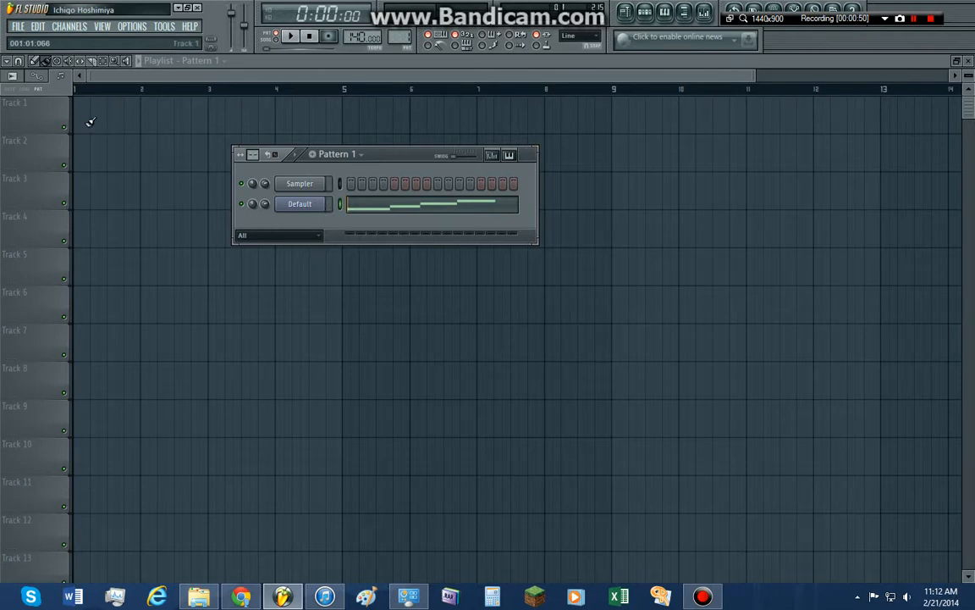
Hide the step sequencer and paint a Pattern 1 clip at bar 1 on Track 1 of the playlist
{"action": "key", "text": "F6"}
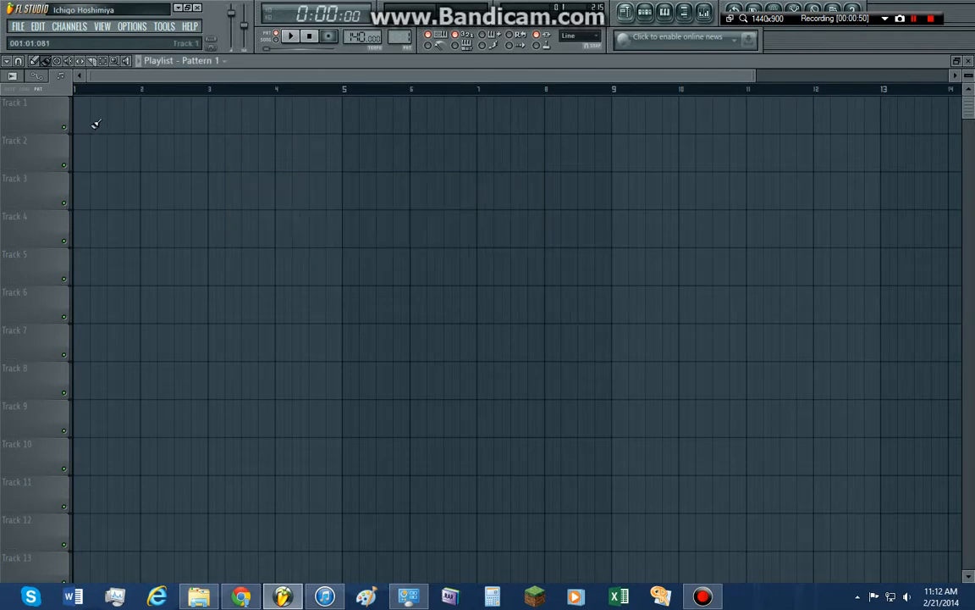
{"action": "left_click", "coordinate": [47, 63]}
{"action": "left_click", "coordinate": [76, 119]}
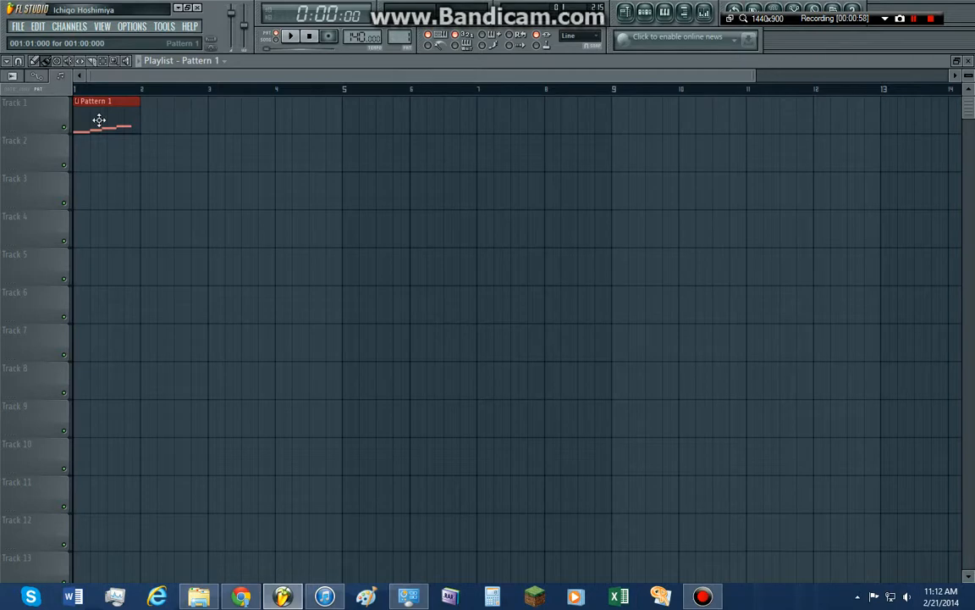
Switch playback to song mode, play the Pattern 1 clip, and return the playhead to the start
{"action": "left_click", "coordinate": [277, 40]}
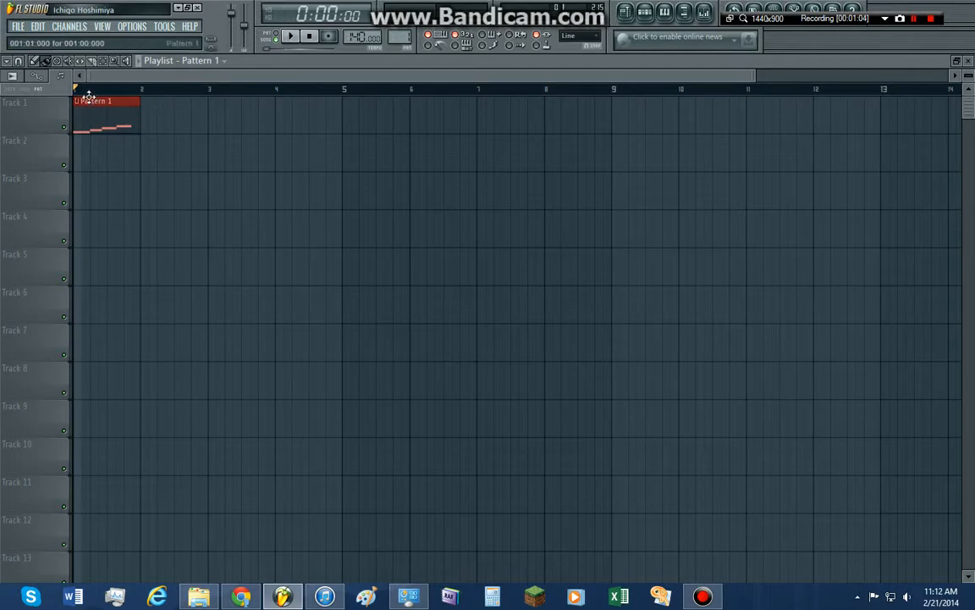
{"action": "left_click", "coordinate": [293, 39]}
{"action": "left_click", "coordinate": [292, 38]}
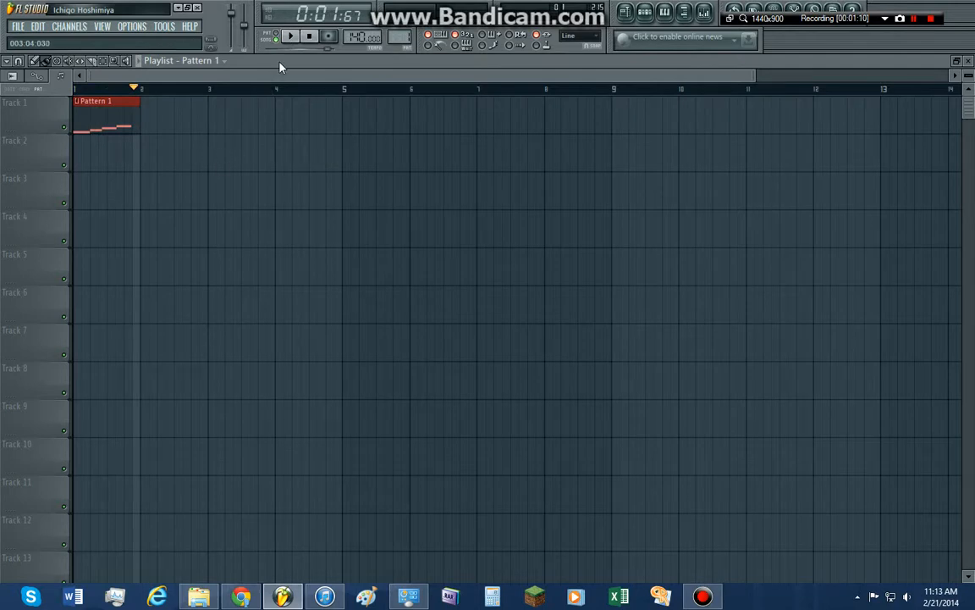
{"action": "left_click_drag", "start_coordinate": [135, 90], "coordinate": [77, 89]}
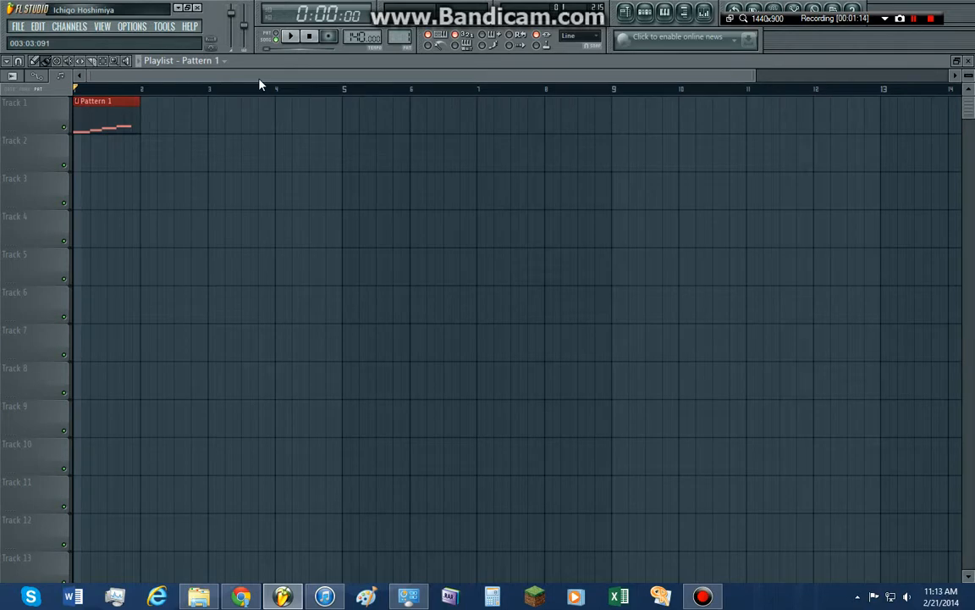
Delete the Default channel from the step sequencer
{"action": "key", "text": "F6"}
{"action": "right_click", "coordinate": [303, 208]}
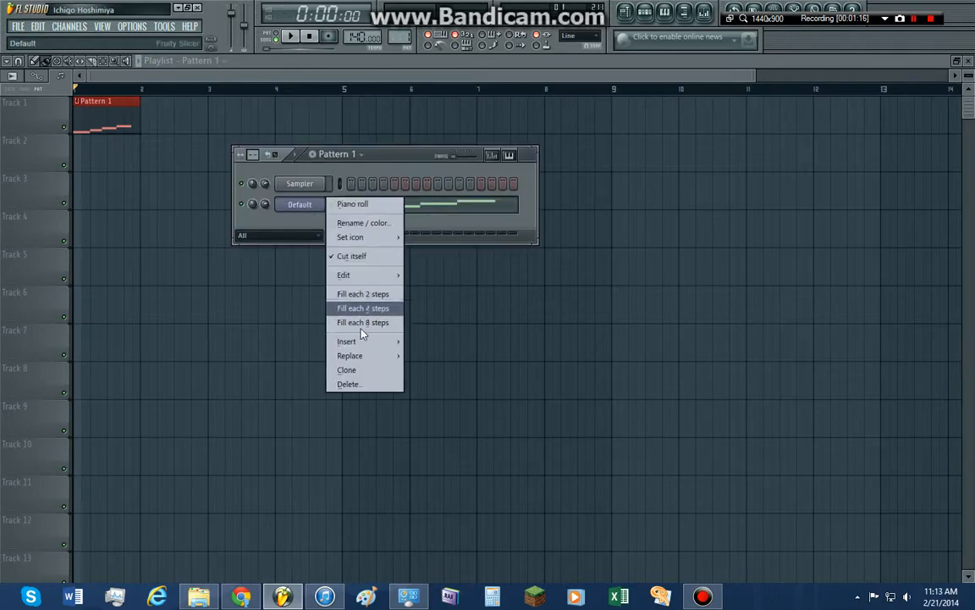
{"action": "left_click", "coordinate": [348, 383]}
{"action": "left_click", "coordinate": [550, 332]}
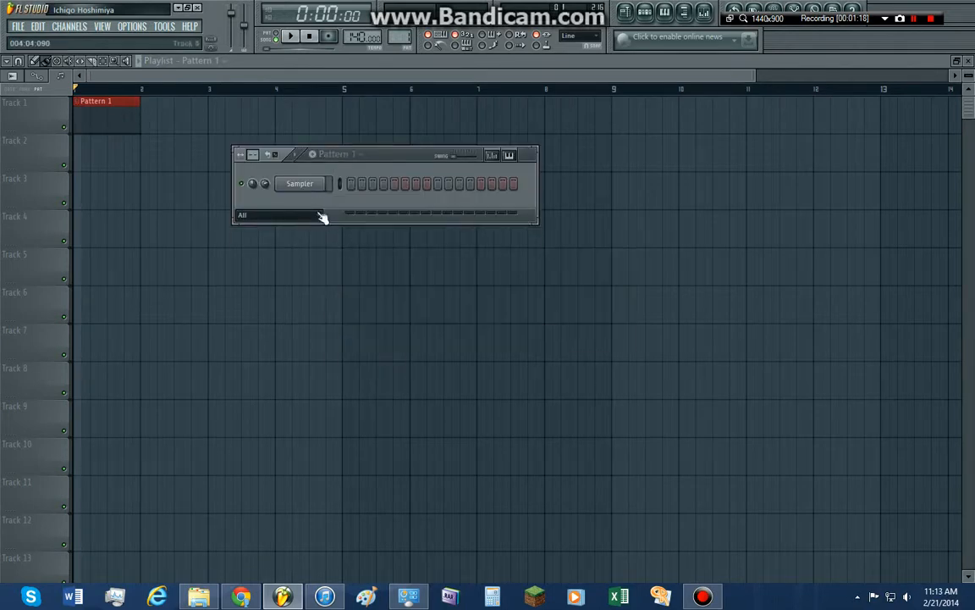
Insert a Sytrus synthesizer channel alongside the Sampler channel in the step sequencer
{"action": "right_click", "coordinate": [312, 188]}
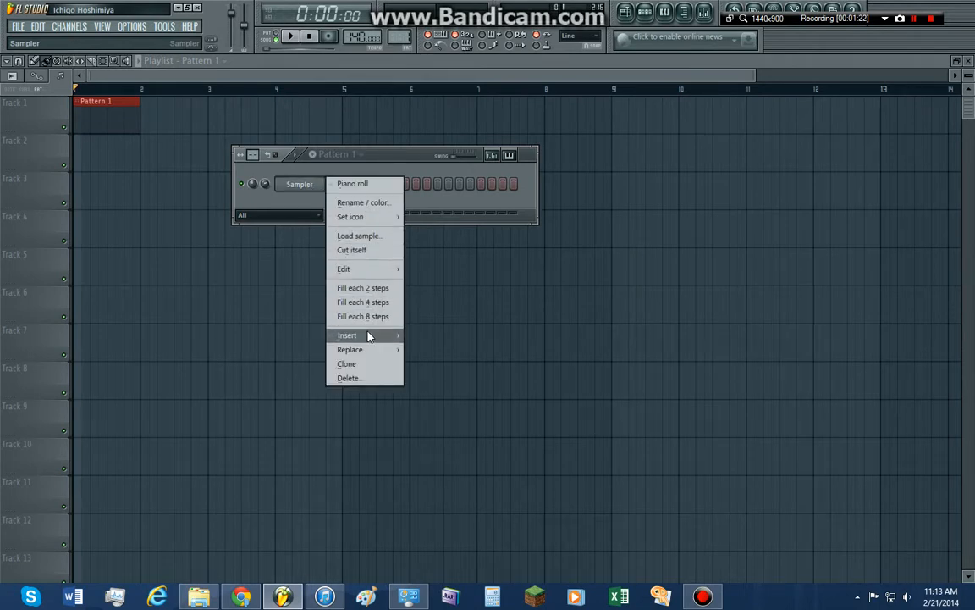
{"action": "mouse_move", "coordinate": [370, 337]}
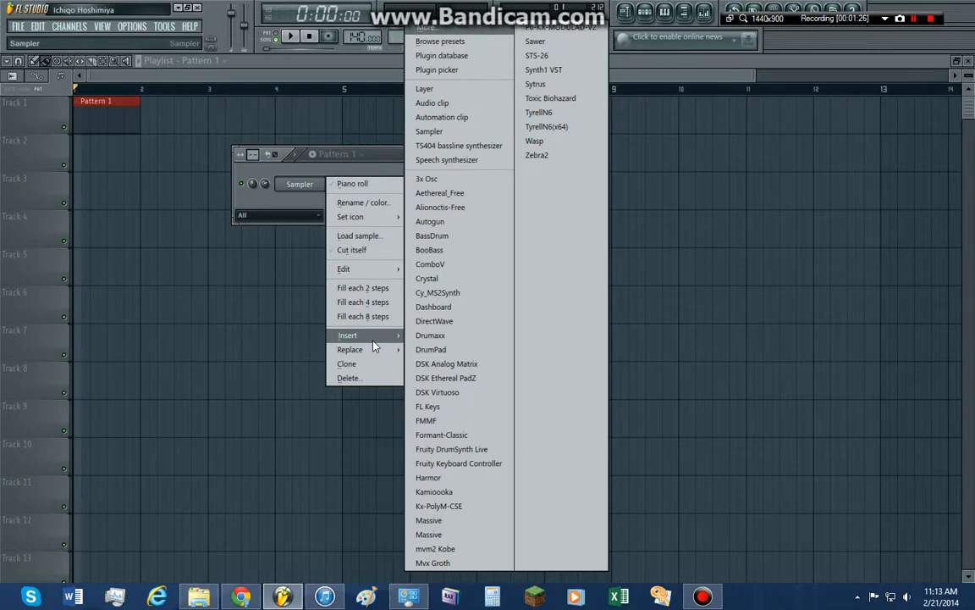
{"action": "left_click", "coordinate": [347, 166]}
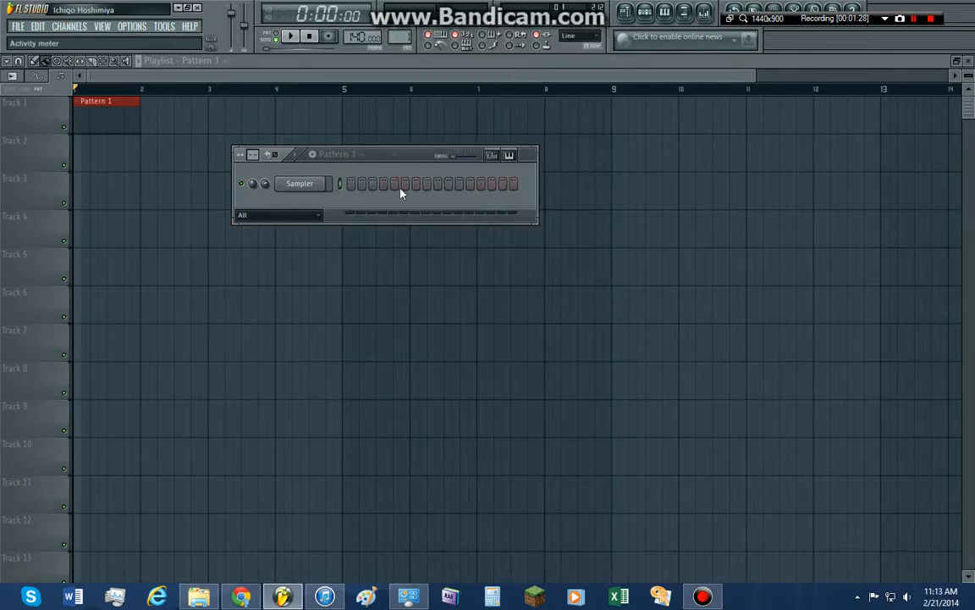
{"action": "right_click", "coordinate": [325, 180]}
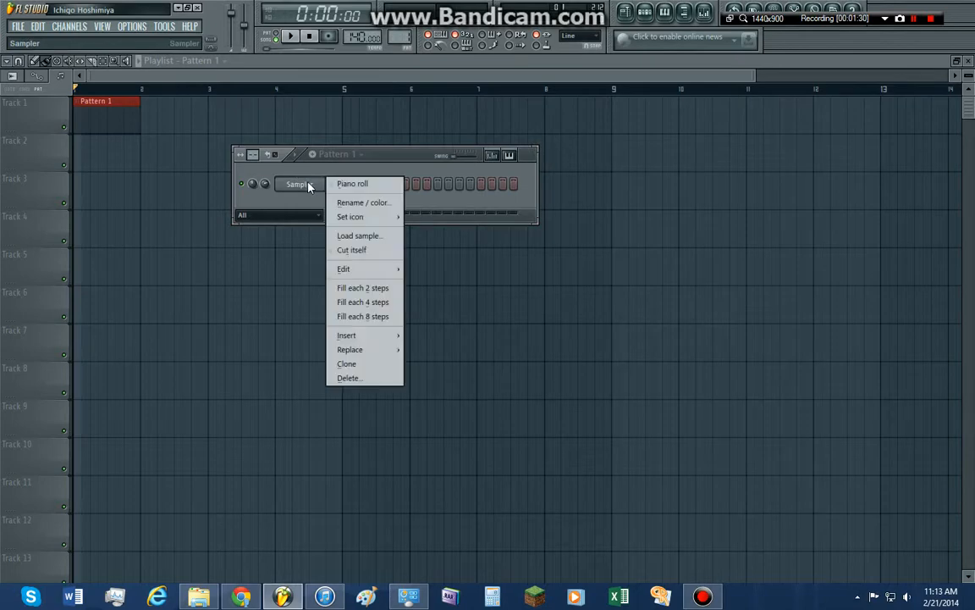
{"action": "mouse_move", "coordinate": [373, 337]}
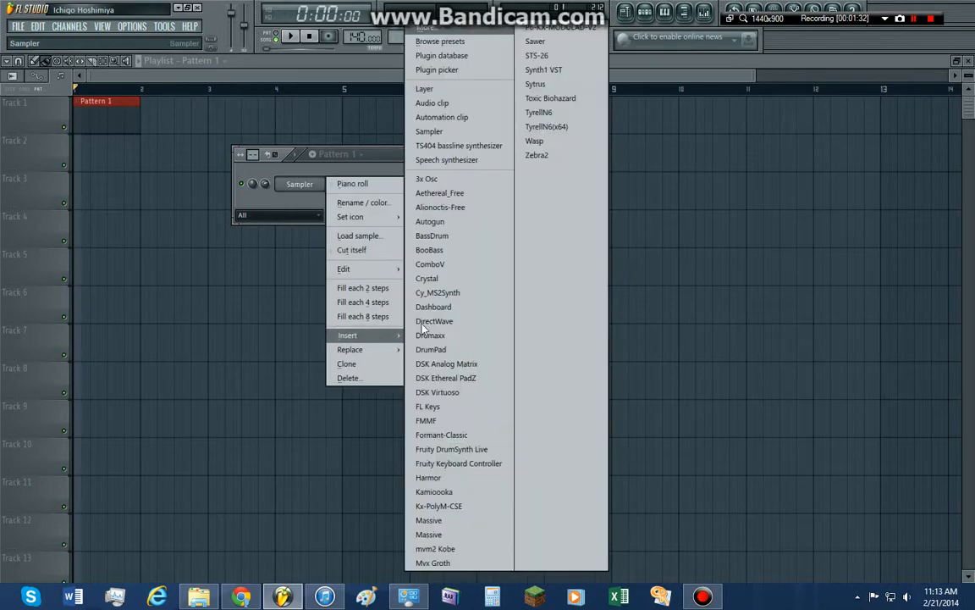
{"action": "left_click", "coordinate": [535, 84]}
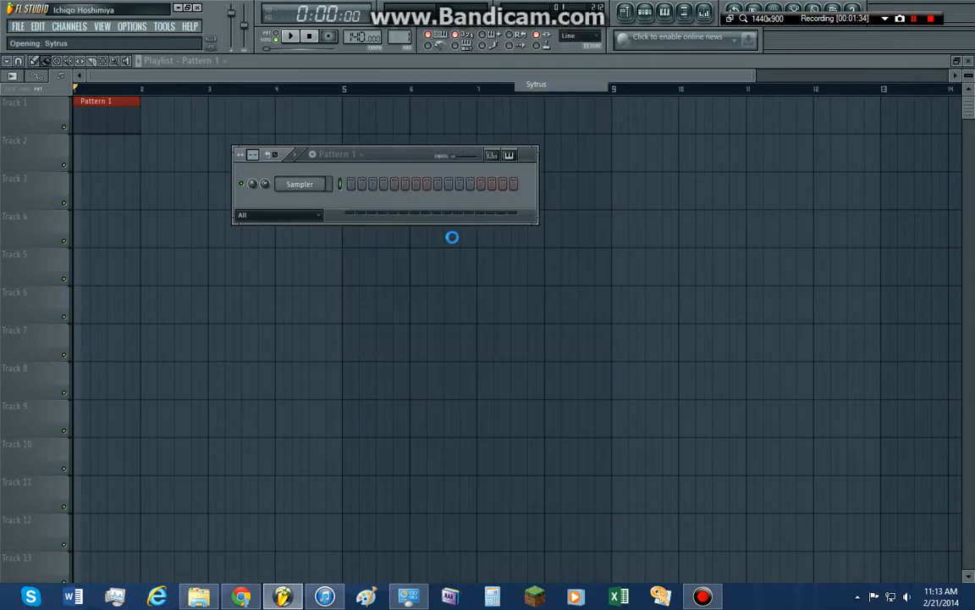
Bring the step sequencer in front of the Sytrus window and open the Sytrus channel's piano roll
{"action": "left_click_drag", "start_coordinate": [304, 183], "coordinate": [430, 167]}
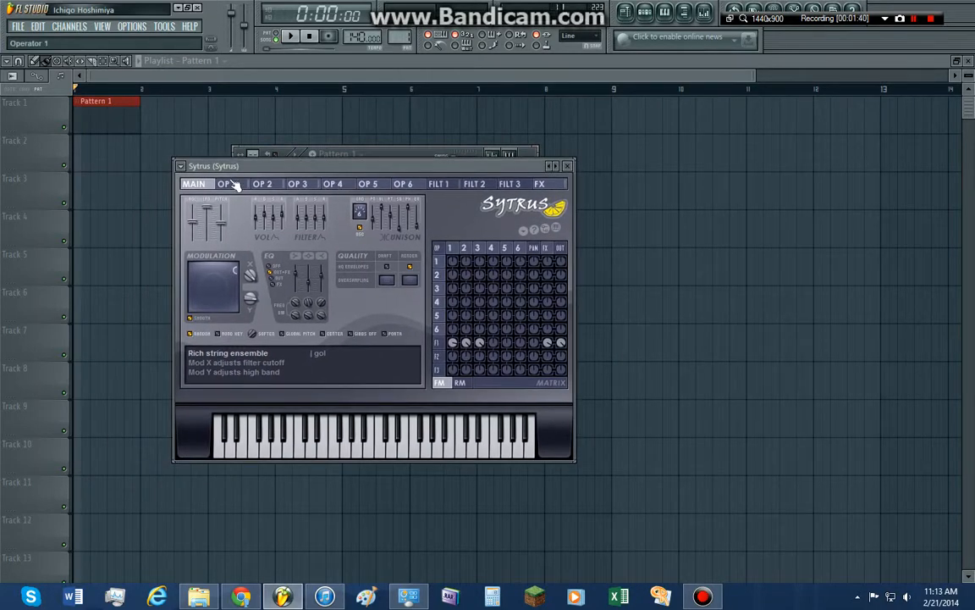
{"action": "left_click", "coordinate": [304, 154]}
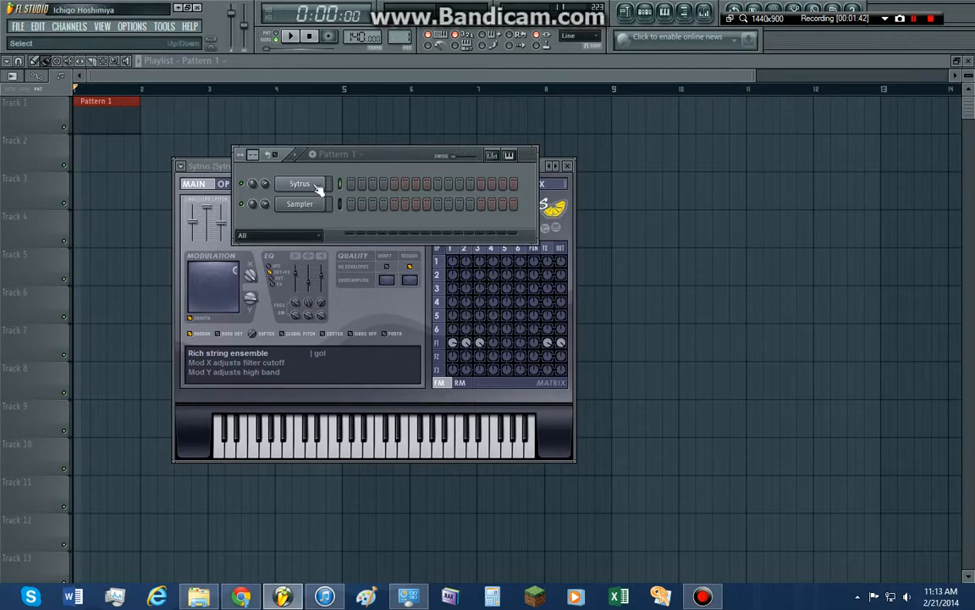
{"action": "left_click_drag", "start_coordinate": [400, 158], "coordinate": [378, 124]}
{"action": "right_click", "coordinate": [292, 151]}
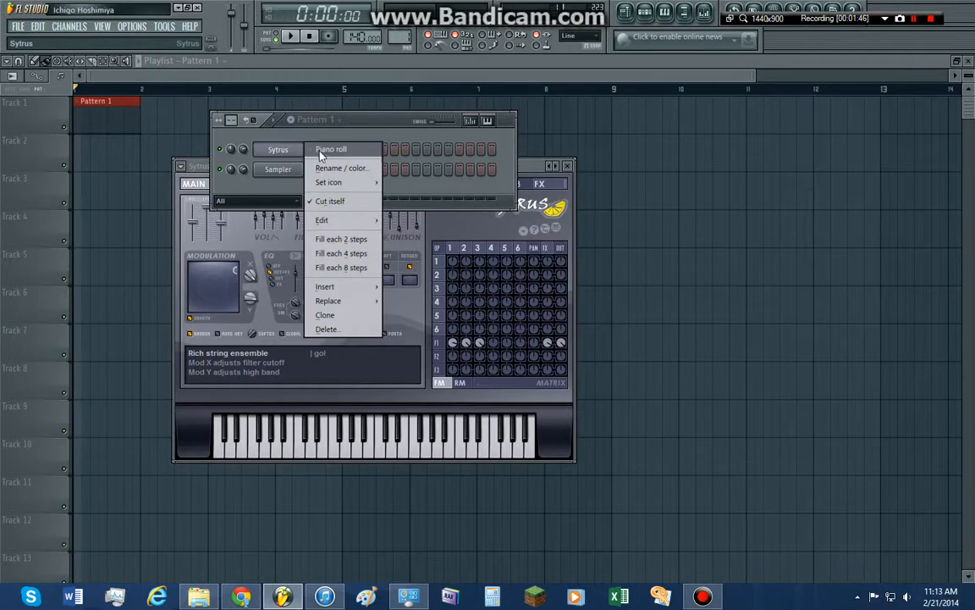
{"action": "left_click", "coordinate": [320, 153]}
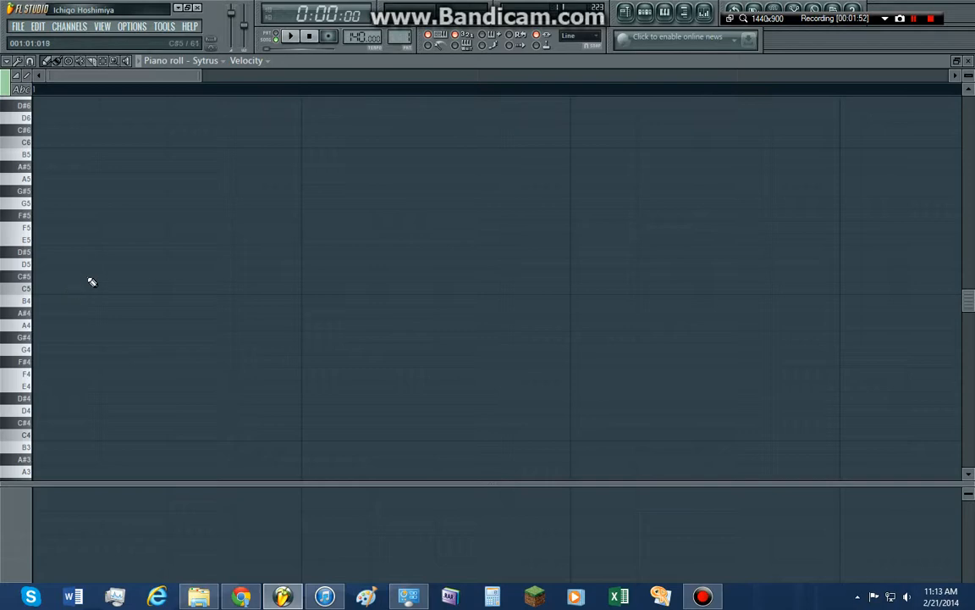
In pattern mode, add an E5 note at the start and a G5 note three-quarters through beat 1, and briefly preview them
{"action": "left_click", "coordinate": [276, 37]}
{"action": "left_click", "coordinate": [35, 239]}
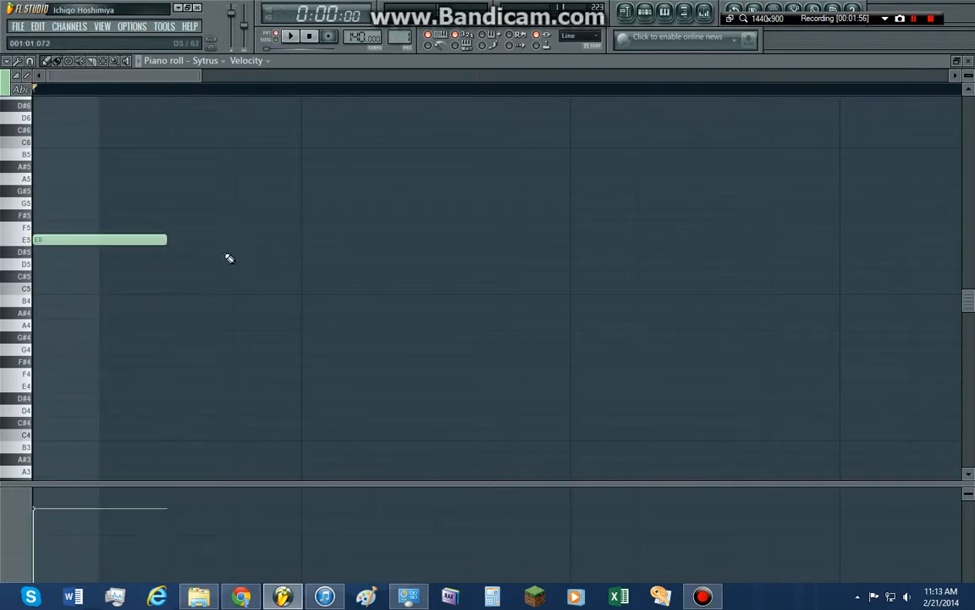
{"action": "left_click", "coordinate": [238, 203]}
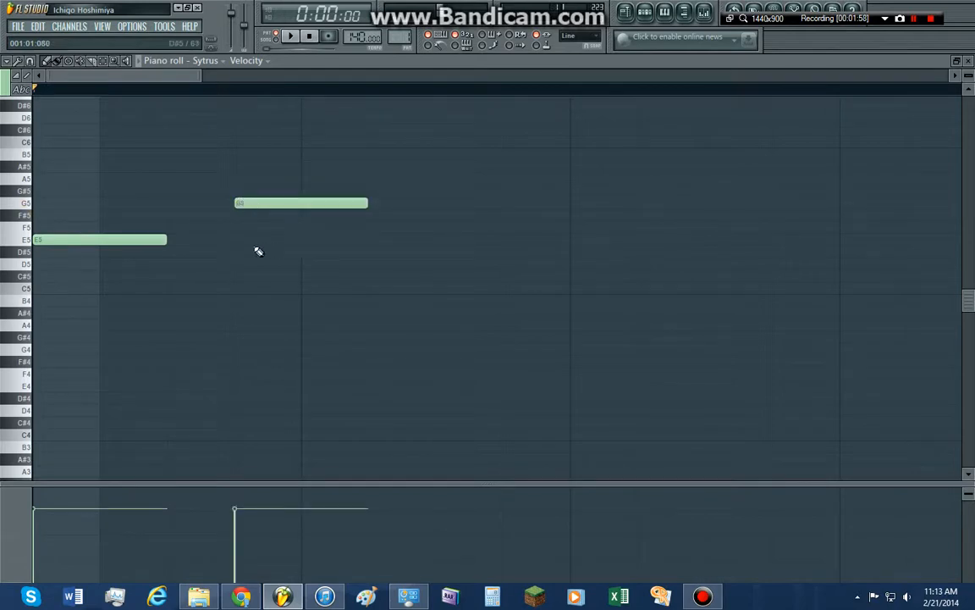
{"action": "left_click", "coordinate": [292, 37]}
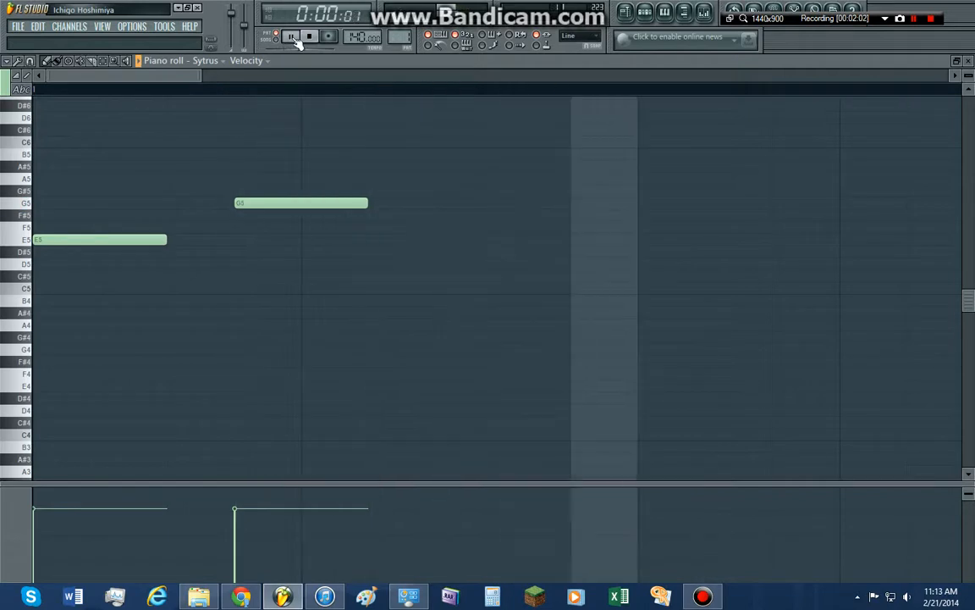
{"action": "left_click", "coordinate": [307, 38]}
Extend the melody in bar 1 with D5 halfway through beat 2, C6 on beat 3, B5 on beat 4 and B4 half a beat later
{"action": "scroll", "coordinate": [292, 366], "scroll_direction": "down", "scroll_amount": 4}
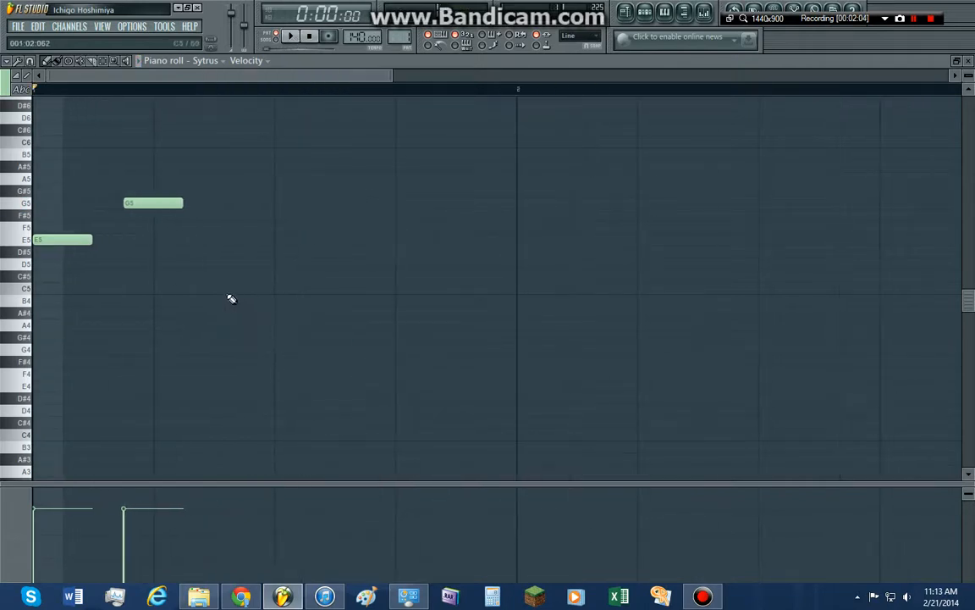
{"action": "scroll", "coordinate": [230, 298], "scroll_direction": "down", "scroll_amount": 5}
{"action": "scroll", "coordinate": [188, 290], "scroll_direction": "up", "scroll_amount": 5}
{"action": "left_click_drag", "start_coordinate": [182, 283], "coordinate": [807, 344]}
{"action": "left_click_drag", "start_coordinate": [292, 357], "coordinate": [366, 241]}
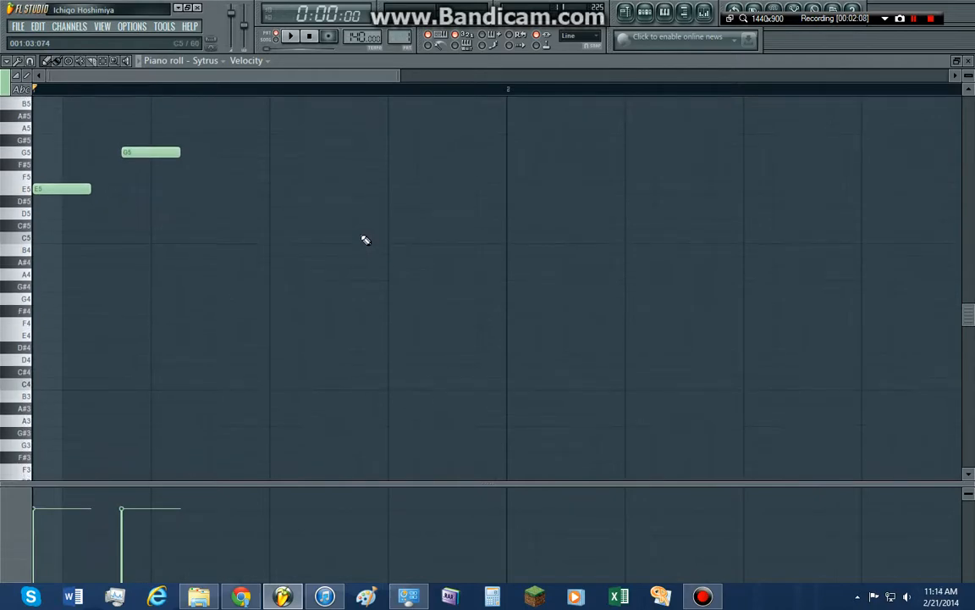
{"action": "left_click_drag", "start_coordinate": [533, 254], "coordinate": [441, 343]}
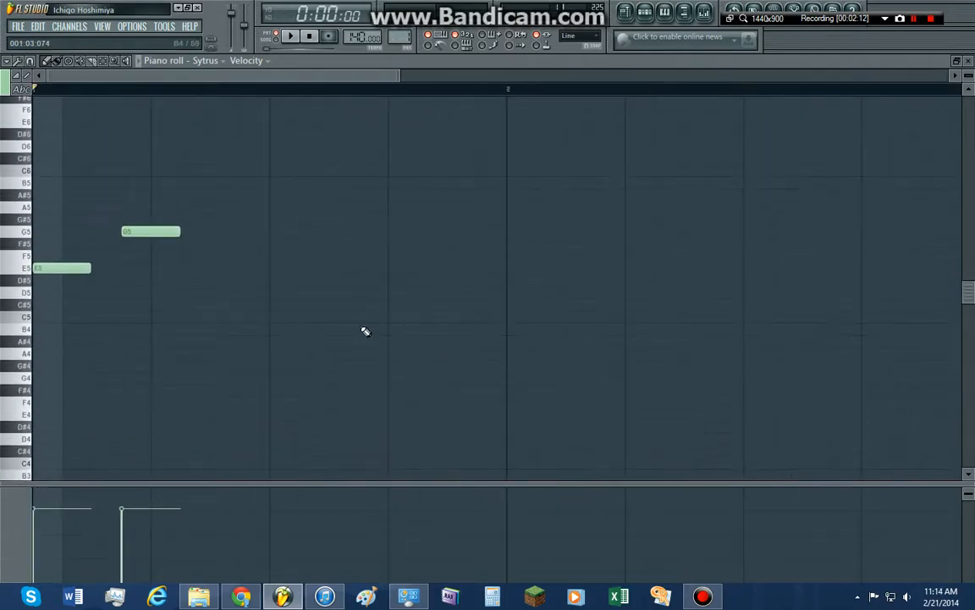
{"action": "left_click", "coordinate": [215, 292]}
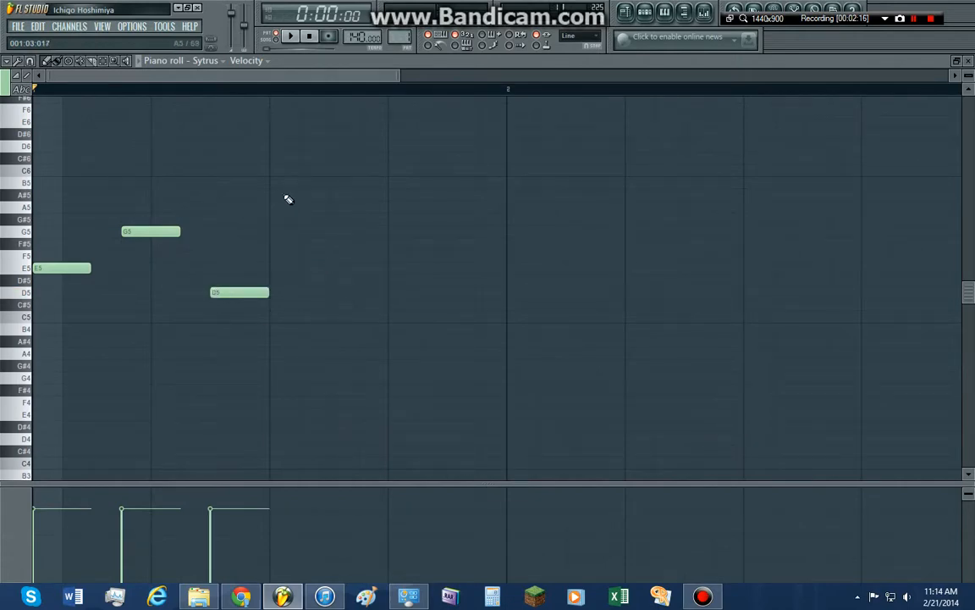
{"action": "left_click", "coordinate": [279, 170]}
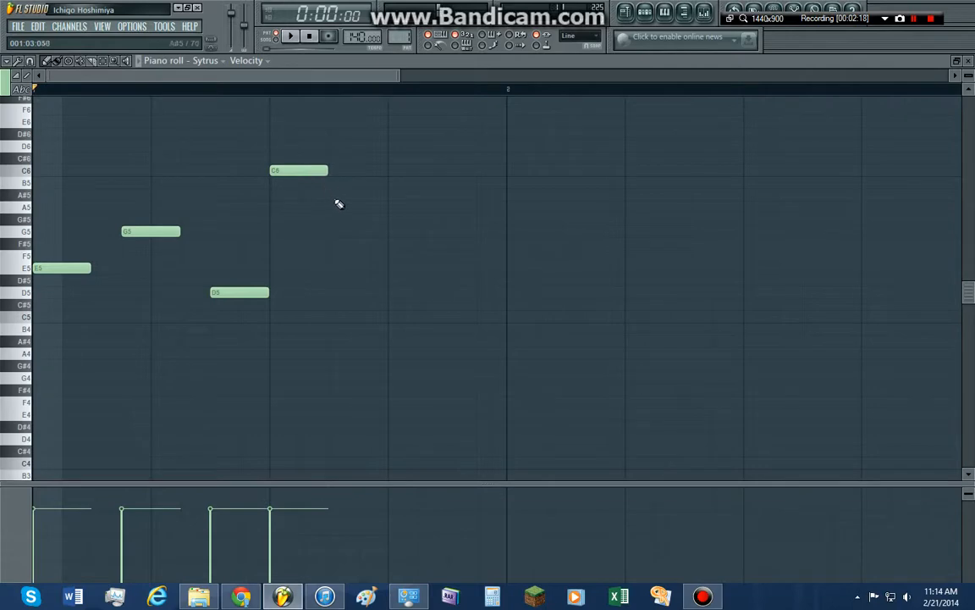
{"action": "left_click", "coordinate": [395, 183]}
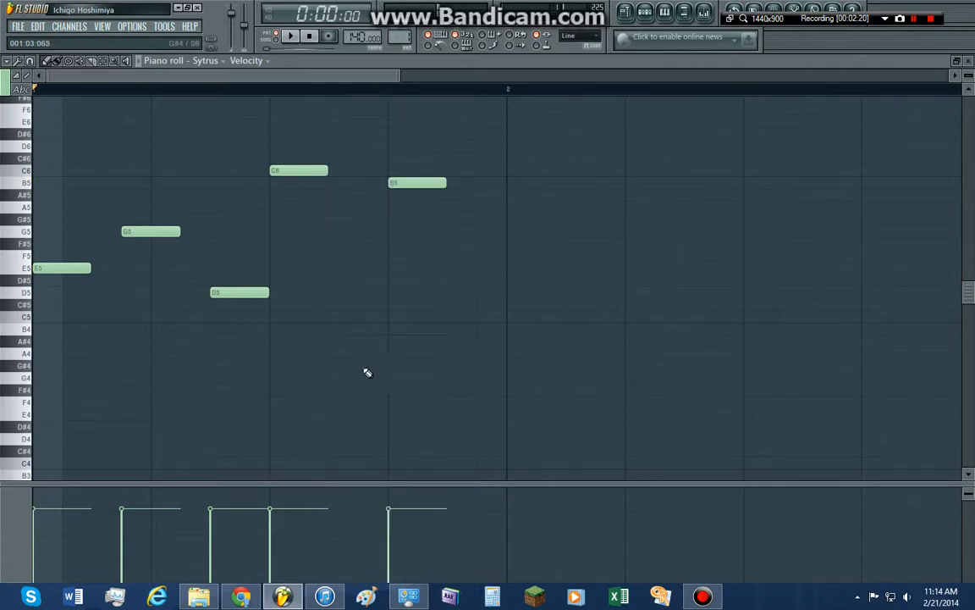
{"action": "left_click", "coordinate": [451, 329]}
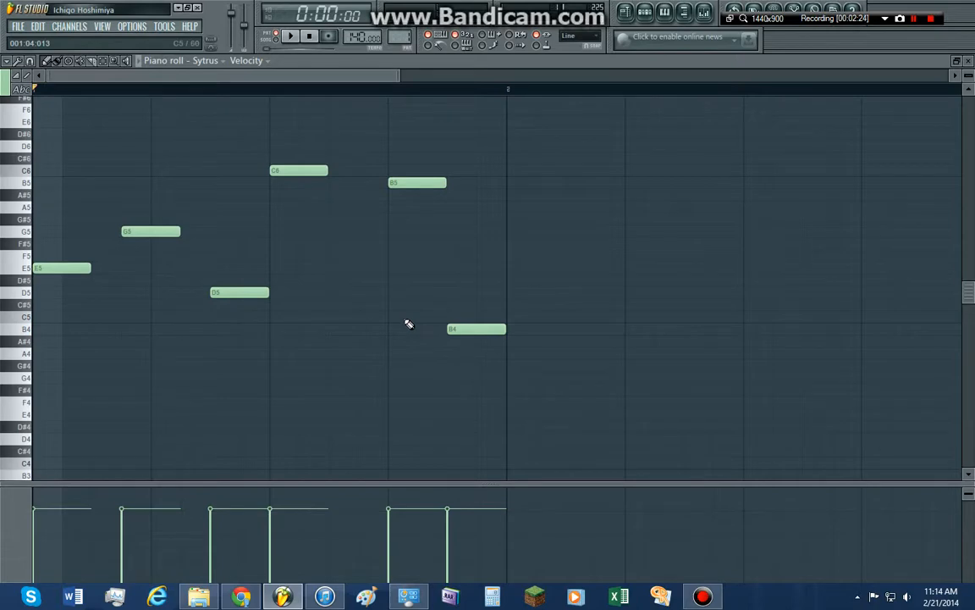
Play back the finished Sytrus melody in pattern mode, stop it, and return to the playlist
{"action": "key", "text": "space"}
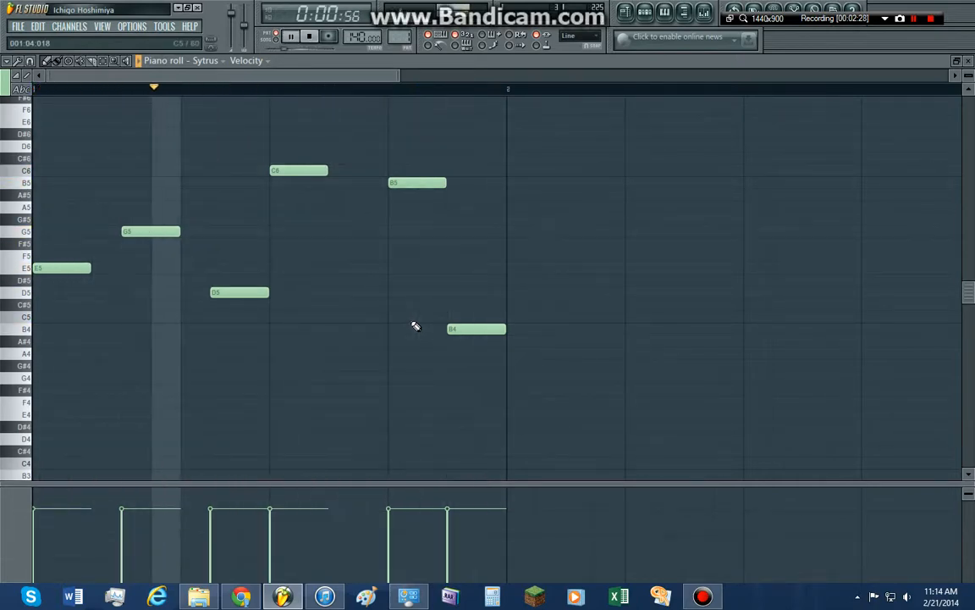
{"action": "key", "text": "space"}
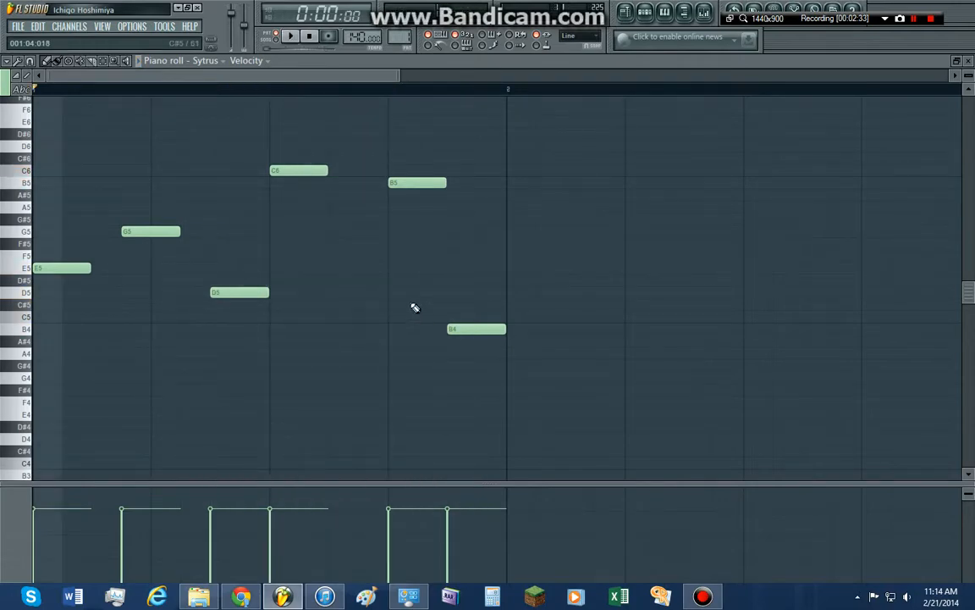
{"action": "key", "text": "F5"}
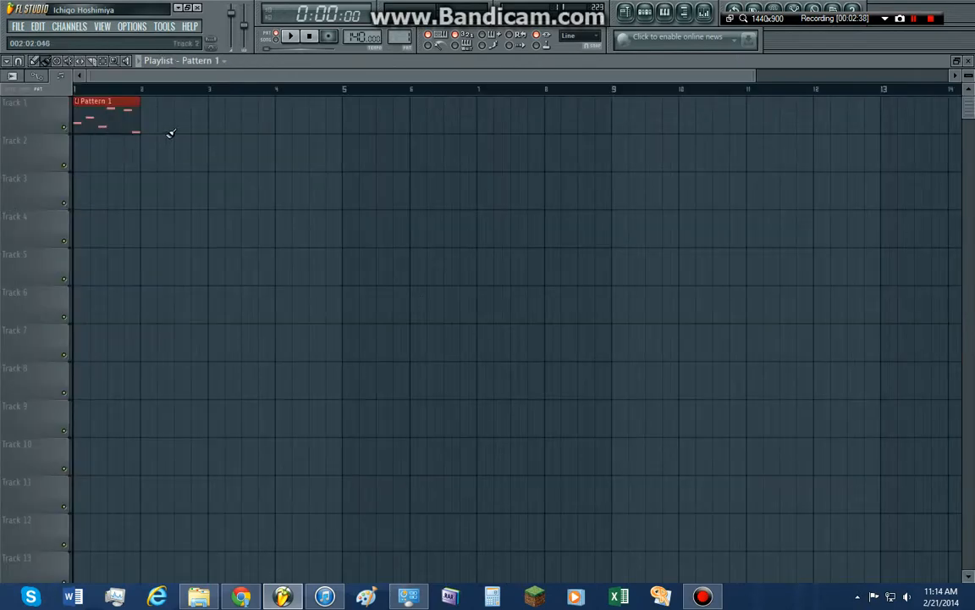
Repeat Pattern 1 across bars 2 to 4 of Track 1 and switch to the empty Pattern 2 with the step sequencer open
{"action": "mouse_move", "coordinate": [152, 126]}
{"action": "left_mouse_down"}
{"action": "mouse_move", "coordinate": [273, 121]}
{"action": "mouse_move", "coordinate": [302, 105]}
{"action": "left_mouse_up"}
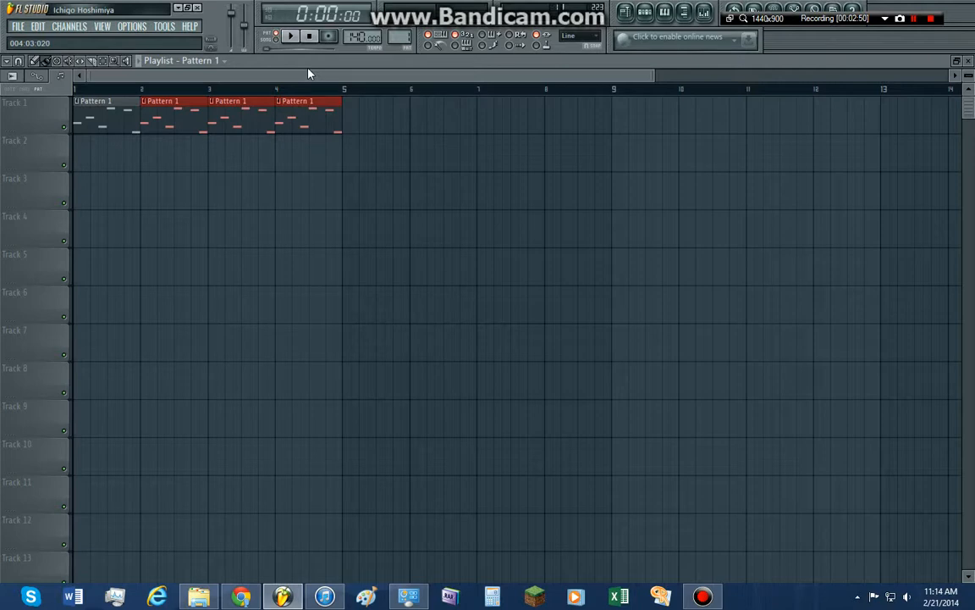
{"action": "key", "text": "F6"}
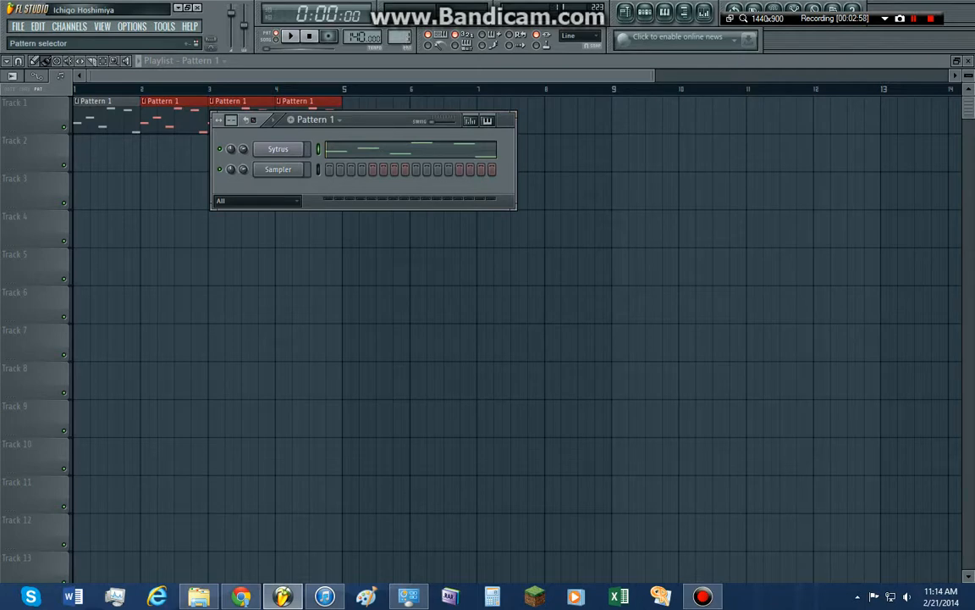
{"action": "scroll", "coordinate": [404, 39], "scroll_direction": "up", "scroll_amount": 1}
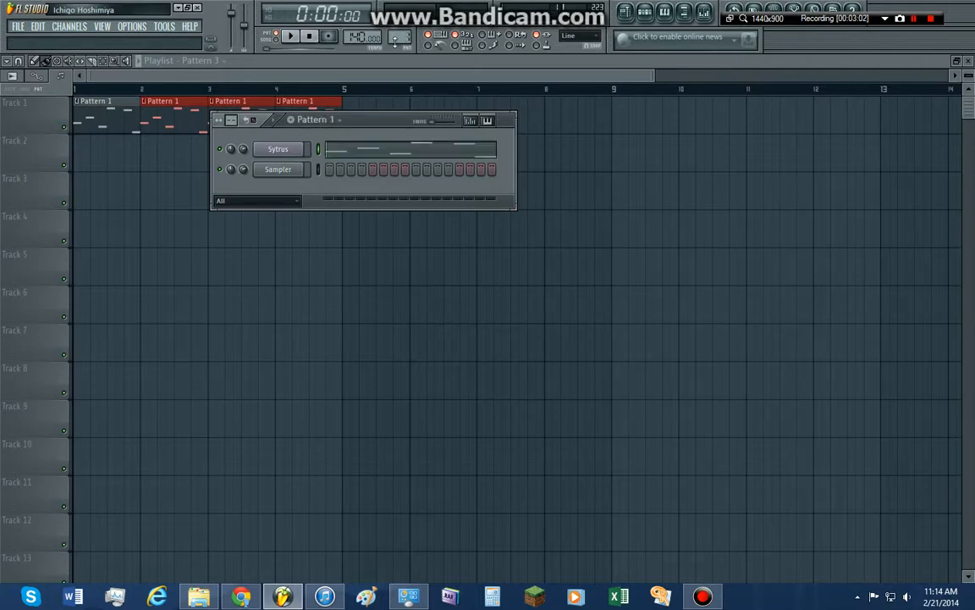
Insert a second Sytrus channel before the Sampler and move its plugin window clear of the channel names
{"action": "right_click", "coordinate": [287, 172]}
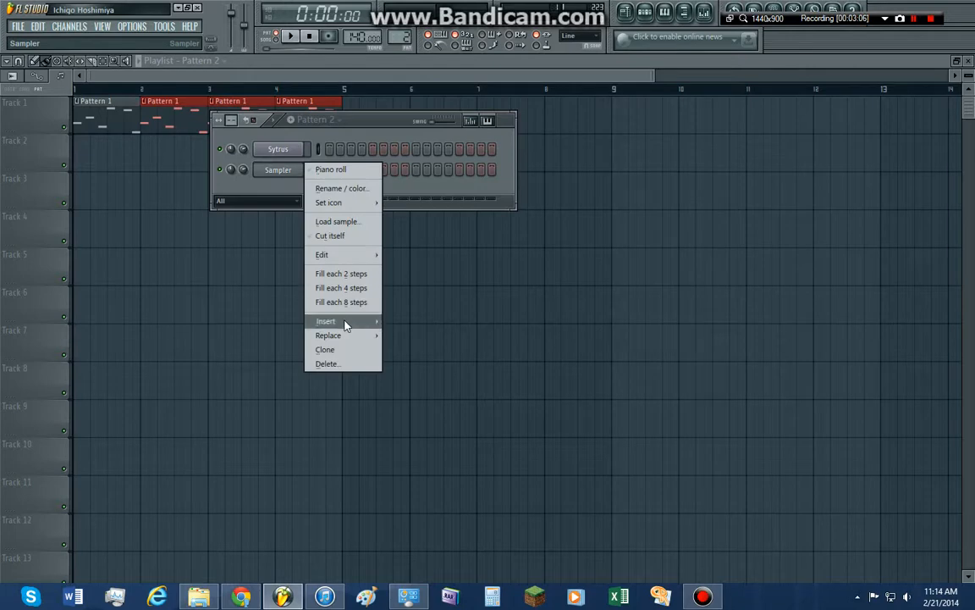
{"action": "mouse_move", "coordinate": [345, 325]}
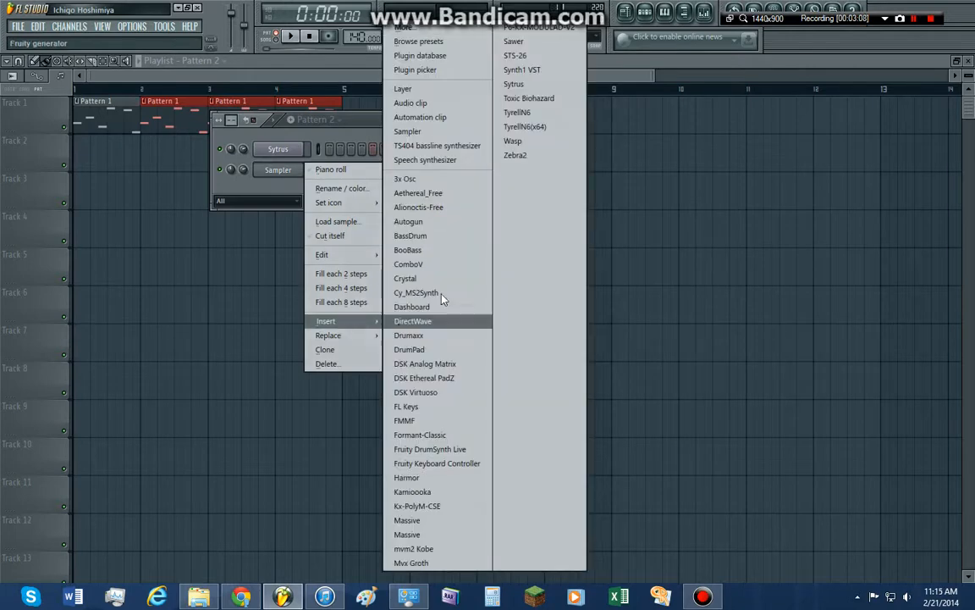
{"action": "left_click", "coordinate": [542, 86]}
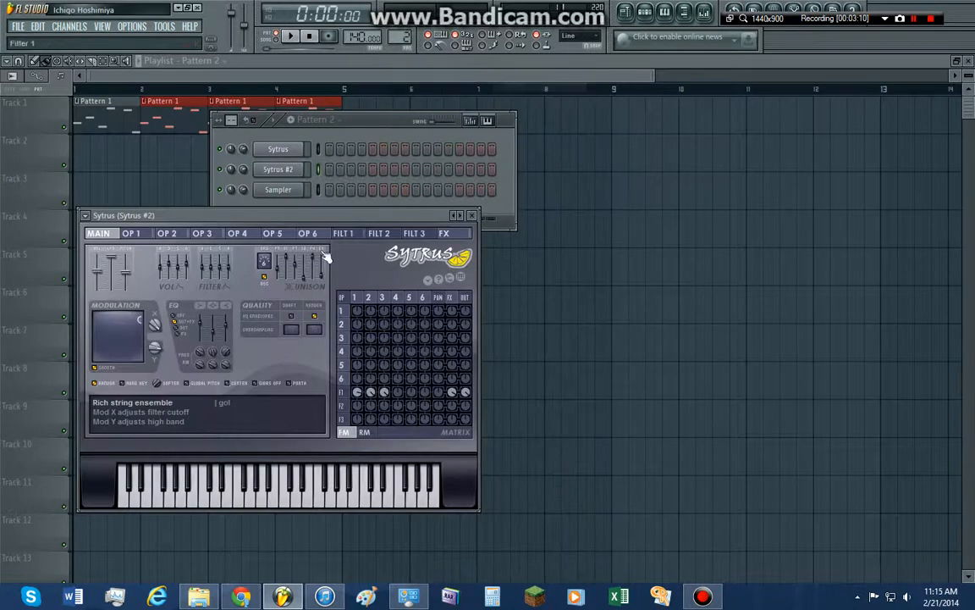
{"action": "left_click_drag", "start_coordinate": [195, 215], "coordinate": [440, 179]}
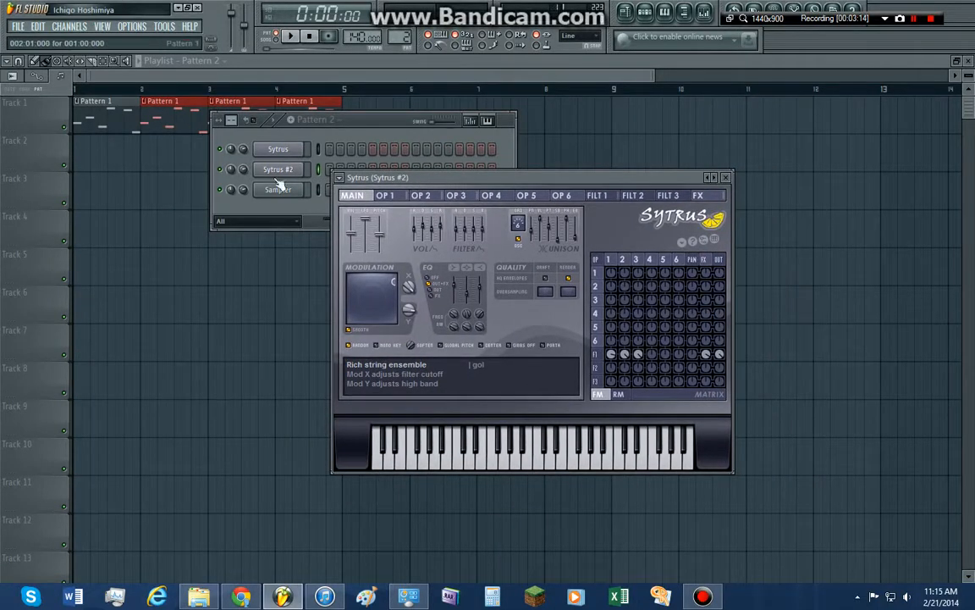
Load the Bass preset Synth into the new Sytrus channel and move its window away from the step sequencer
{"action": "left_click", "coordinate": [340, 180]}
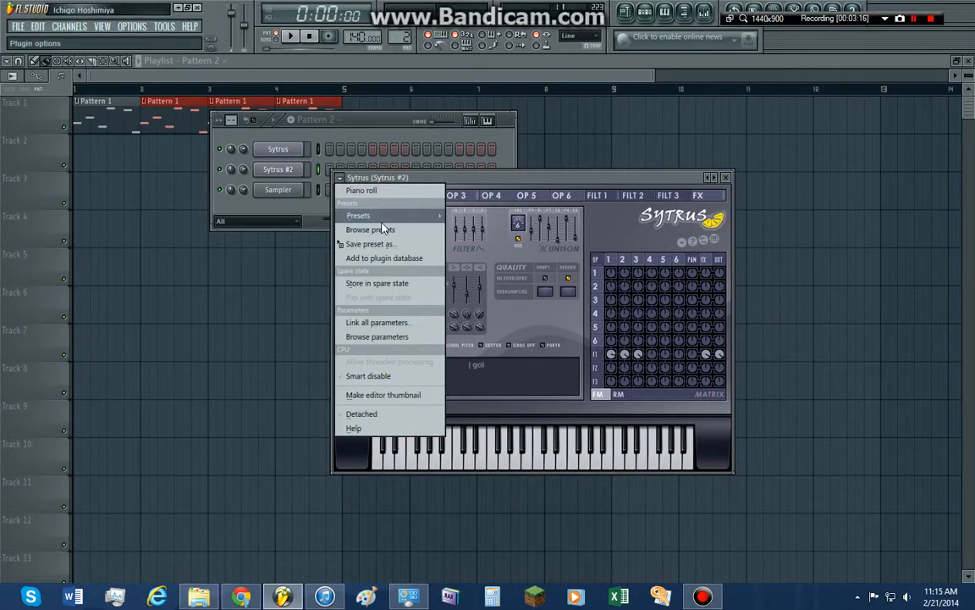
{"action": "mouse_move", "coordinate": [372, 215]}
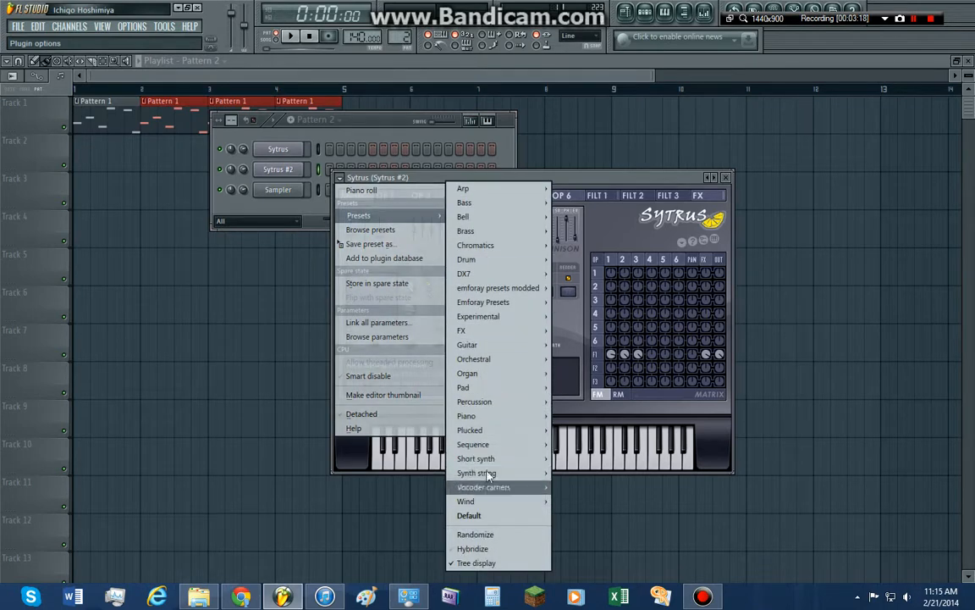
{"action": "mouse_move", "coordinate": [525, 208]}
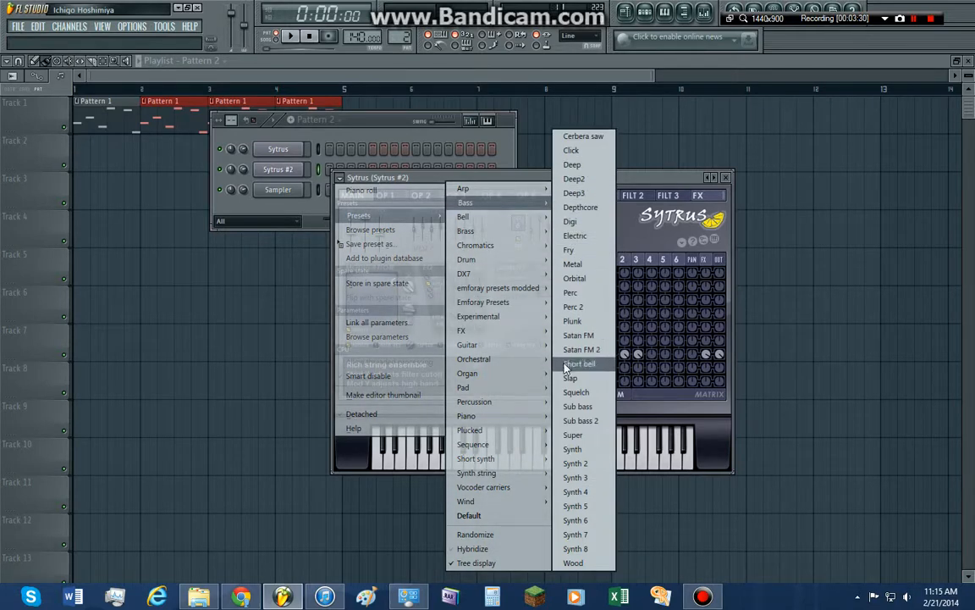
{"action": "left_click", "coordinate": [591, 456]}
{"action": "left_click_drag", "start_coordinate": [472, 182], "coordinate": [510, 232]}
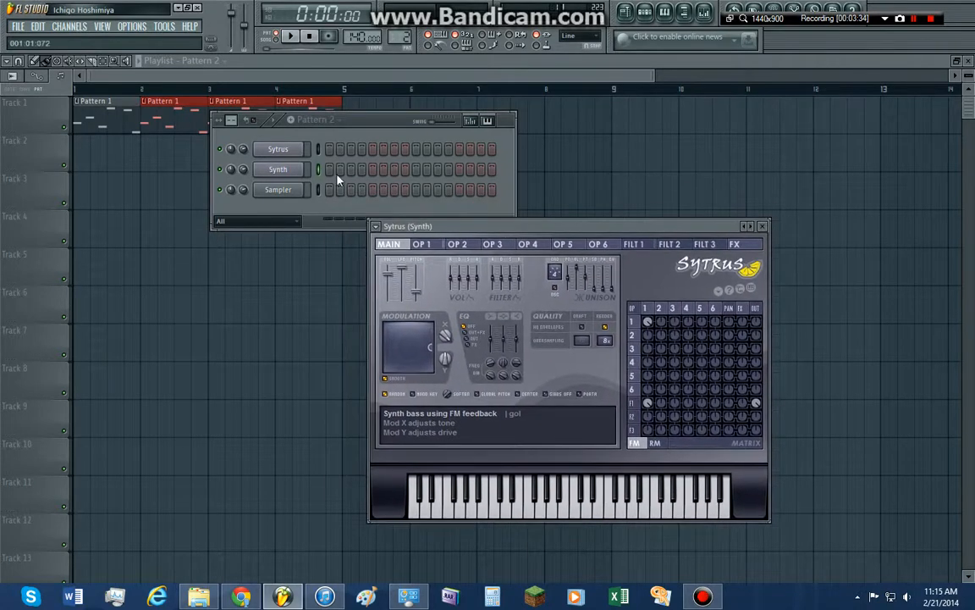
In the Synth channel's piano roll, fill bar 1 with two half-bar notes, D5 followed by E5
{"action": "right_click", "coordinate": [301, 167]}
{"action": "left_click", "coordinate": [322, 172]}
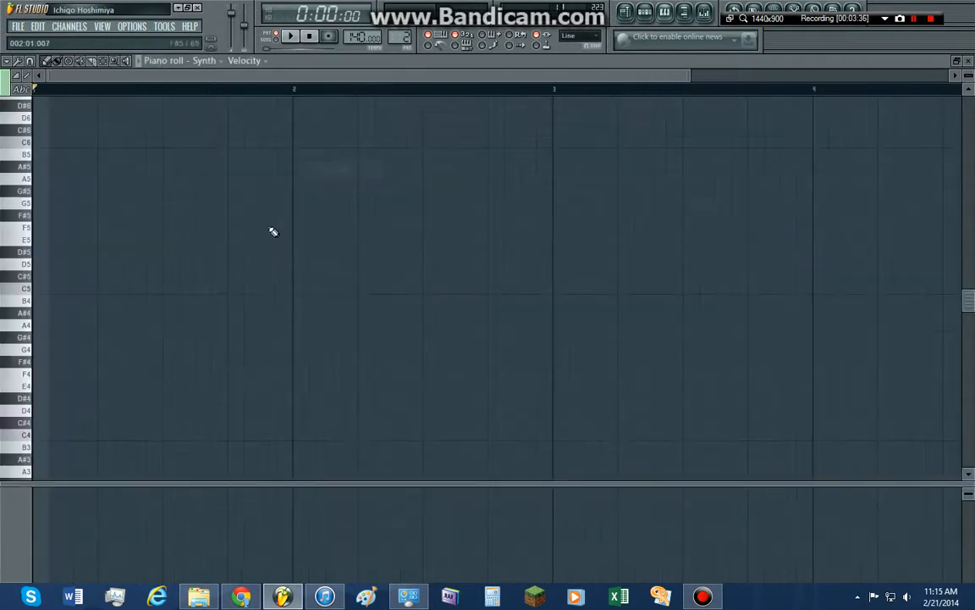
{"action": "left_click", "coordinate": [36, 281]}
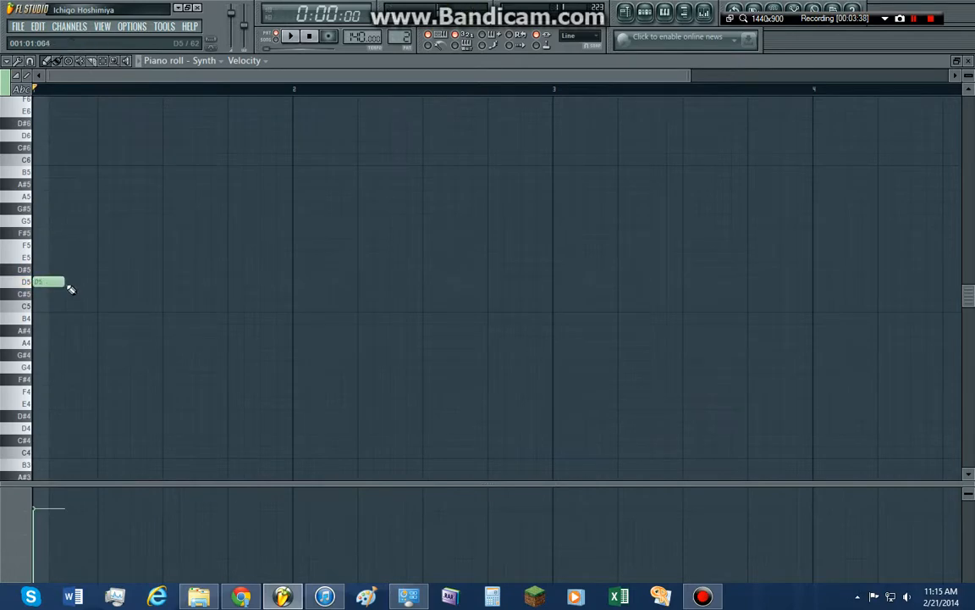
{"action": "left_click_drag", "start_coordinate": [65, 283], "coordinate": [125, 286]}
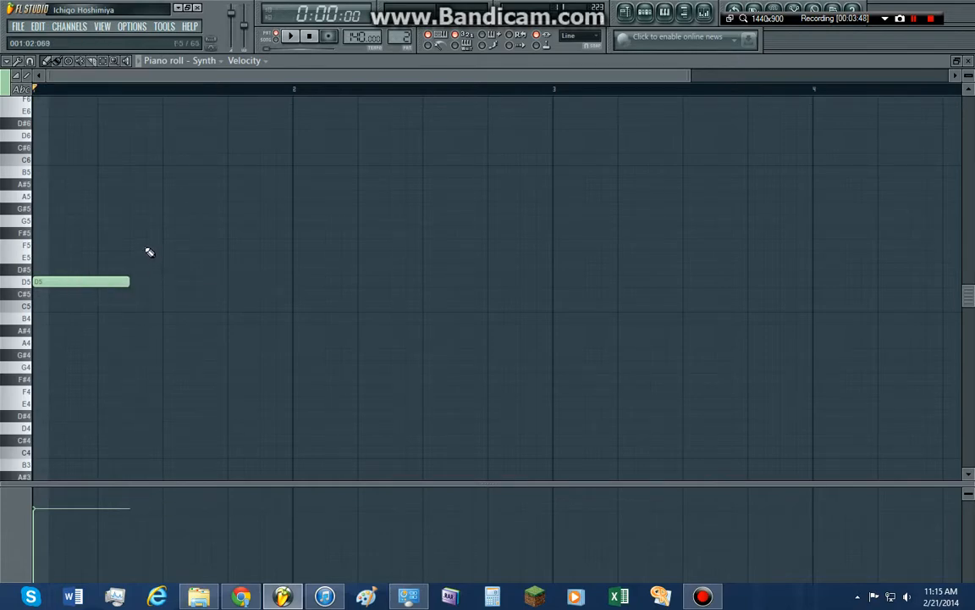
{"action": "left_click_drag", "start_coordinate": [131, 294], "coordinate": [155, 286]}
{"action": "left_click", "coordinate": [166, 257]}
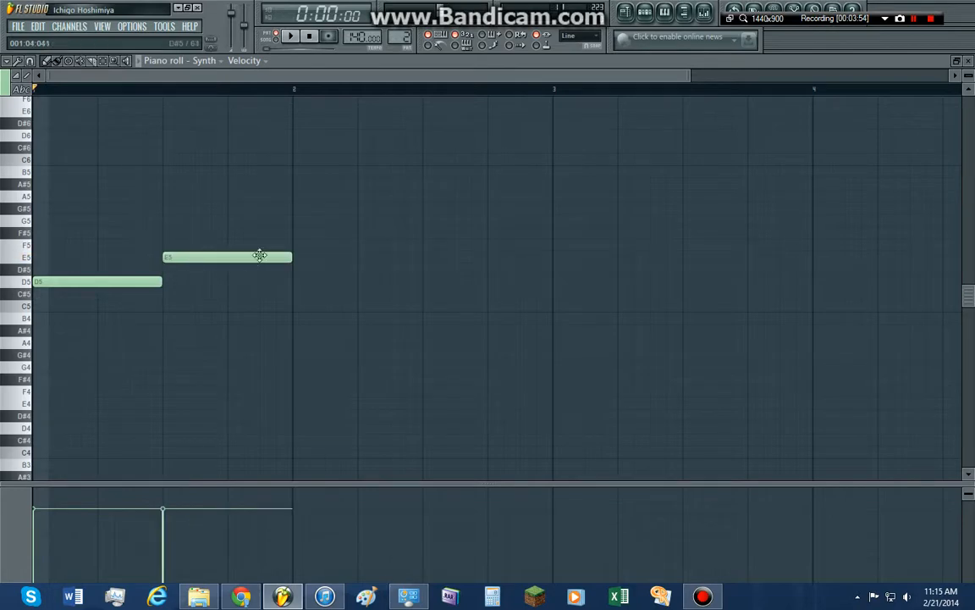
Fill bar 2 with half-bar notes G5 and B5, and play the pattern back
{"action": "left_click", "coordinate": [292, 209]}
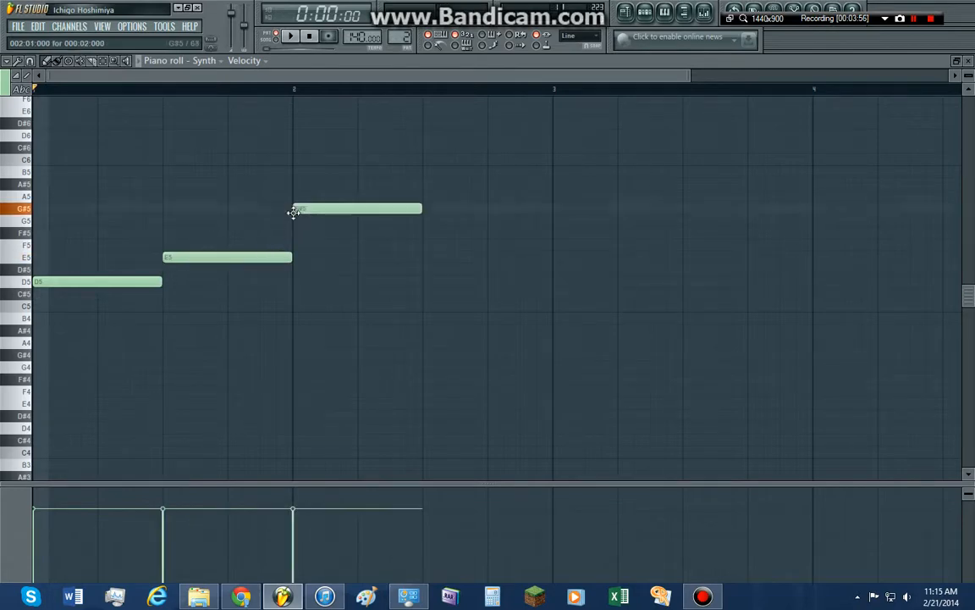
{"action": "left_click_drag", "start_coordinate": [320, 207], "coordinate": [331, 226]}
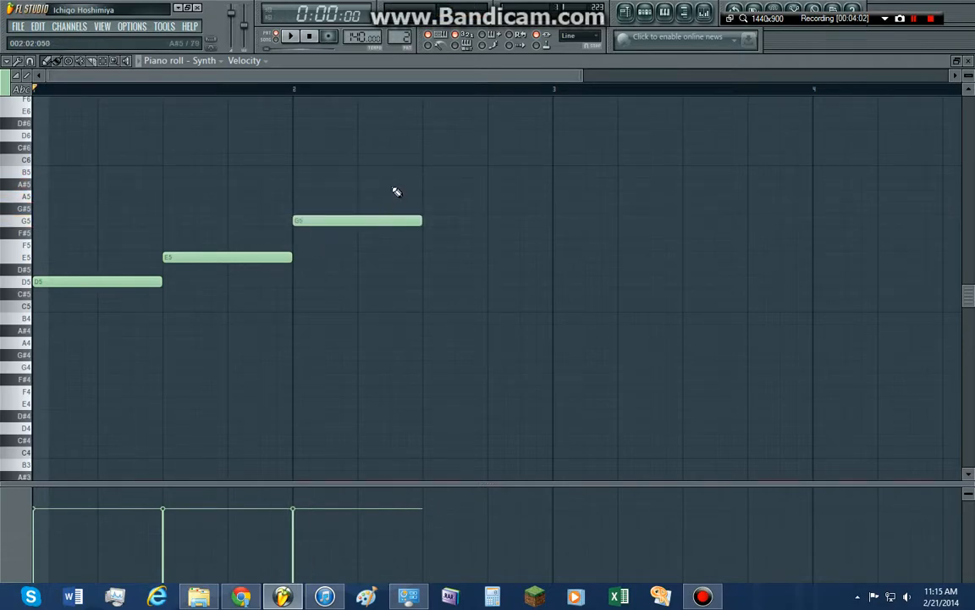
{"action": "left_click", "coordinate": [428, 172]}
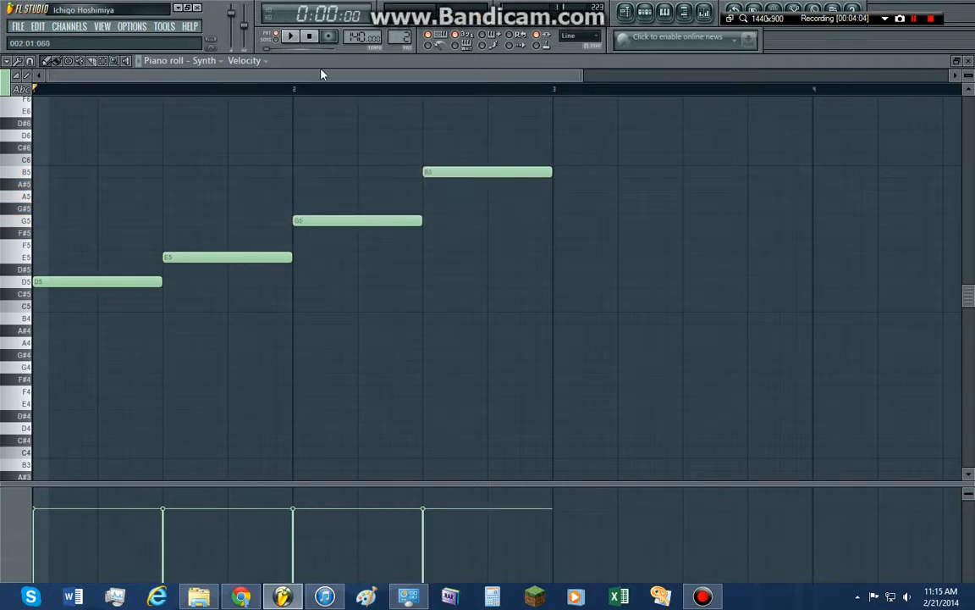
{"action": "left_click", "coordinate": [290, 37]}
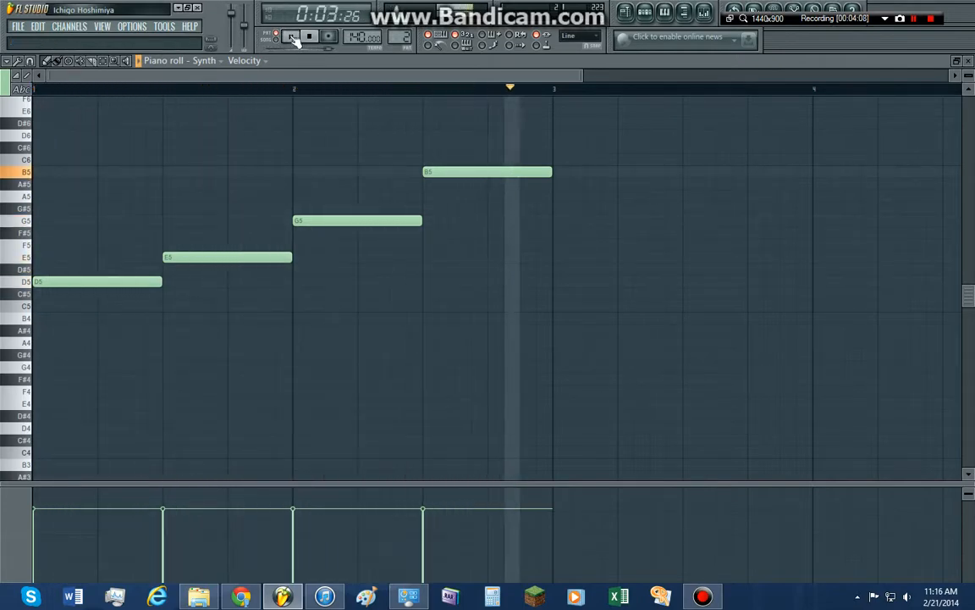
{"action": "left_click", "coordinate": [292, 38]}
Lower the last note of bar 2 to E5 and preview the bass line
{"action": "left_click_drag", "start_coordinate": [464, 172], "coordinate": [470, 261]}
{"action": "key", "text": "space"}
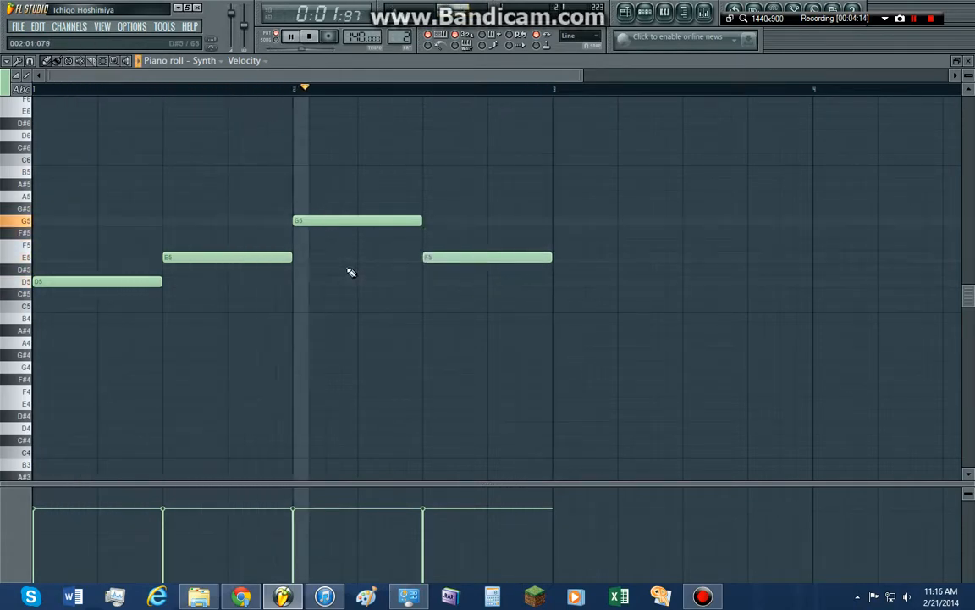
{"action": "key", "text": "space"}
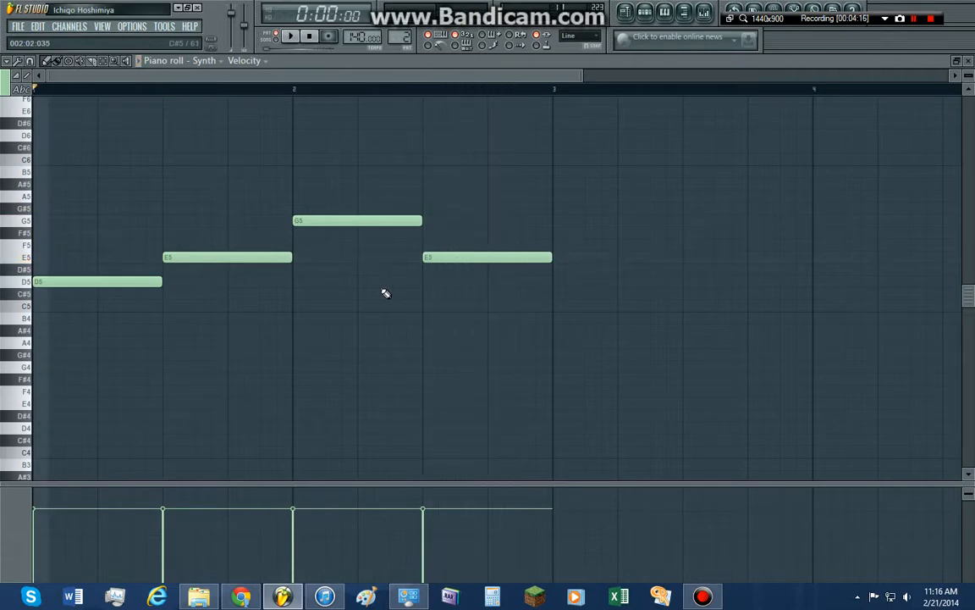
{"action": "key", "text": "space"}
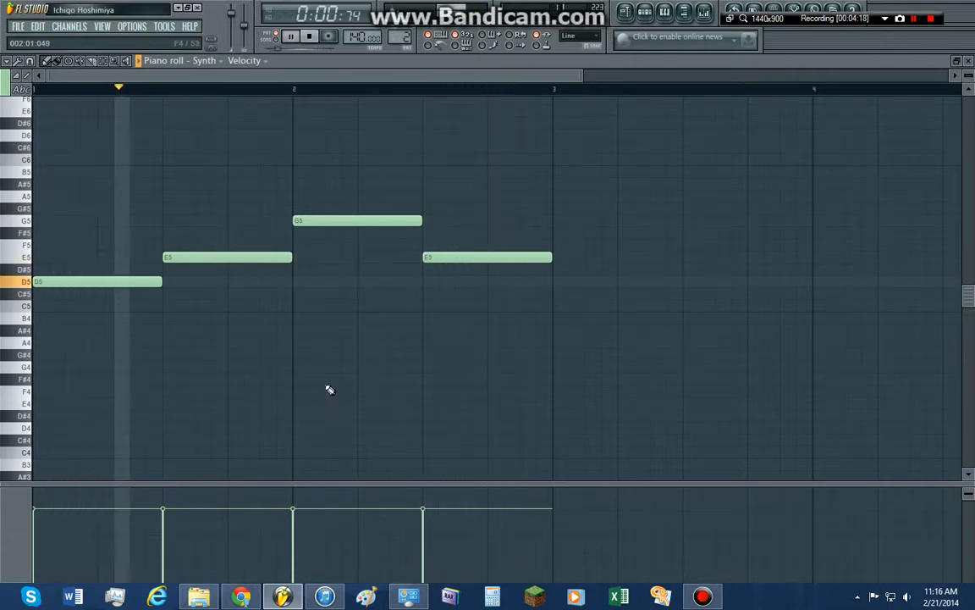
{"action": "key", "text": "space"}
Place Pattern 2 on Track 2 of the playlist at bars 1 and 3, and play the arrangement in song mode
{"action": "key", "text": "F5"}
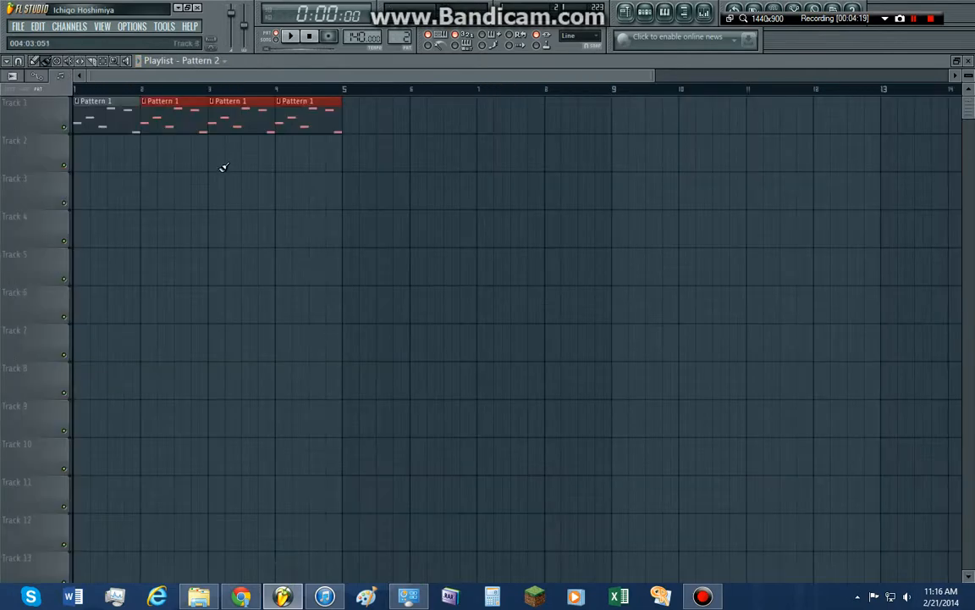
{"action": "left_click", "coordinate": [81, 156]}
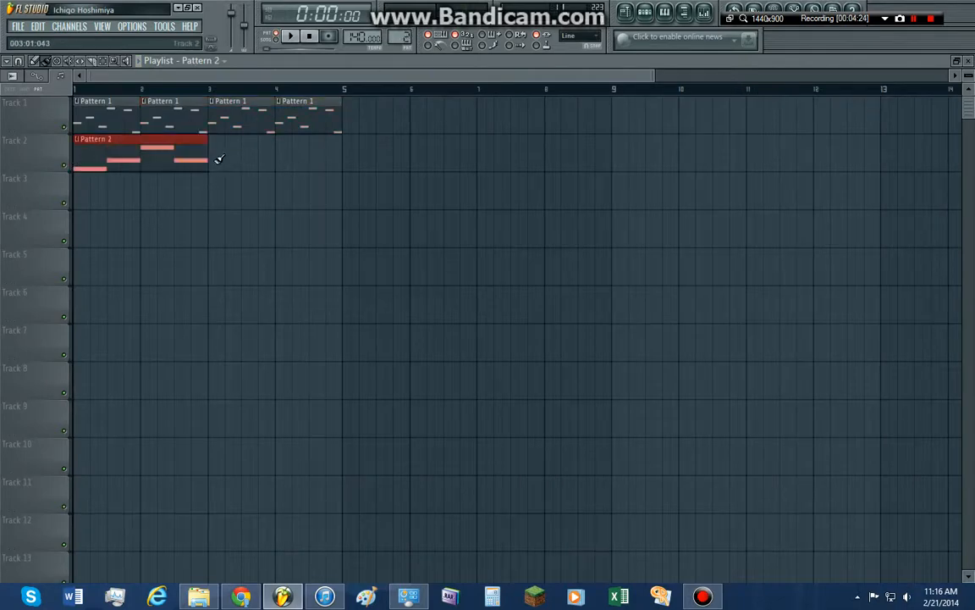
{"action": "left_click", "coordinate": [218, 158]}
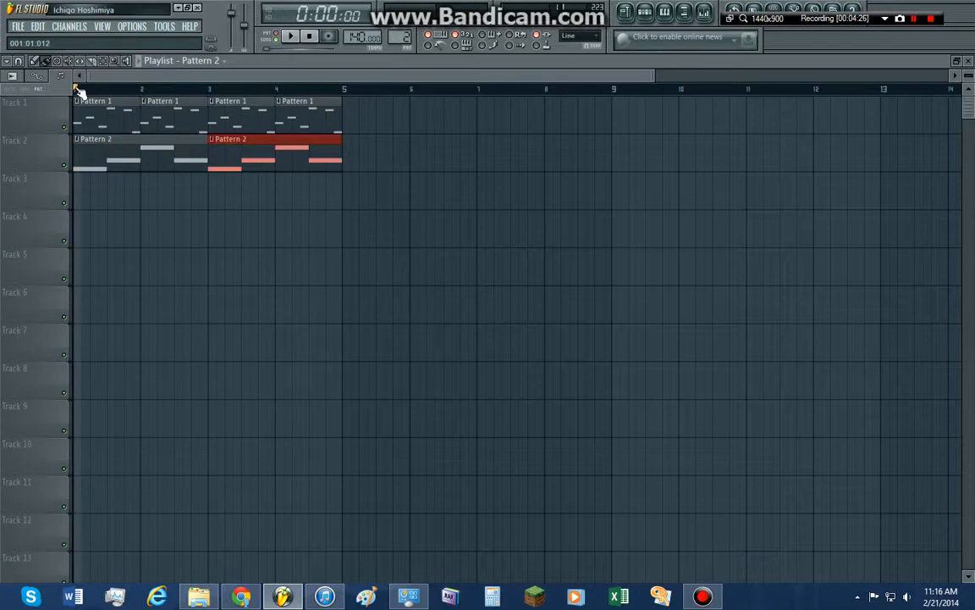
{"action": "left_click", "coordinate": [293, 39]}
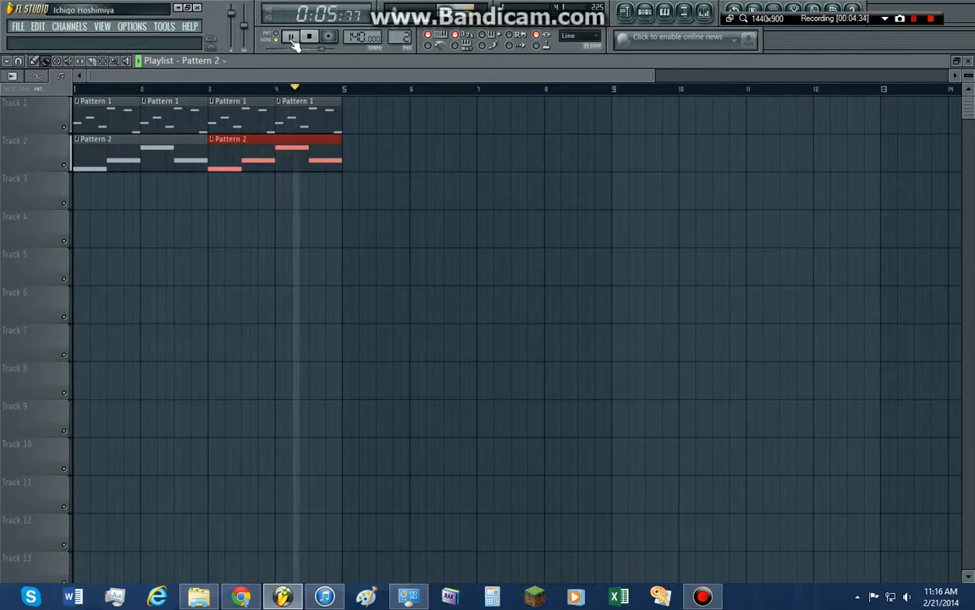
{"action": "left_click", "coordinate": [291, 38]}
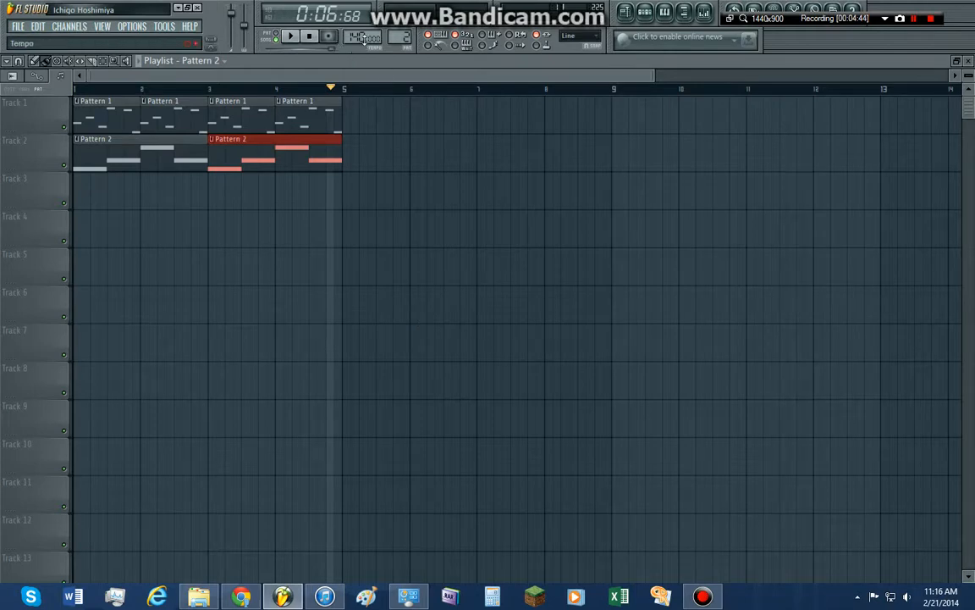
Set the project tempo to 126 BPM and return the playback position to the start of bar 1
{"action": "left_click_drag", "start_coordinate": [360, 37], "coordinate": [360, 118]}
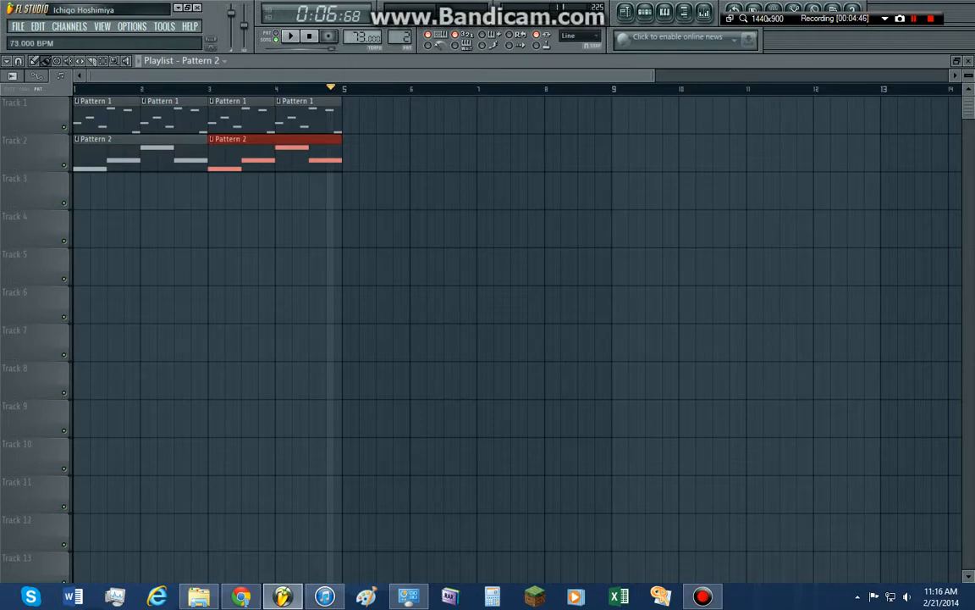
{"action": "left_click_drag", "start_coordinate": [359, 37], "coordinate": [360, 4]}
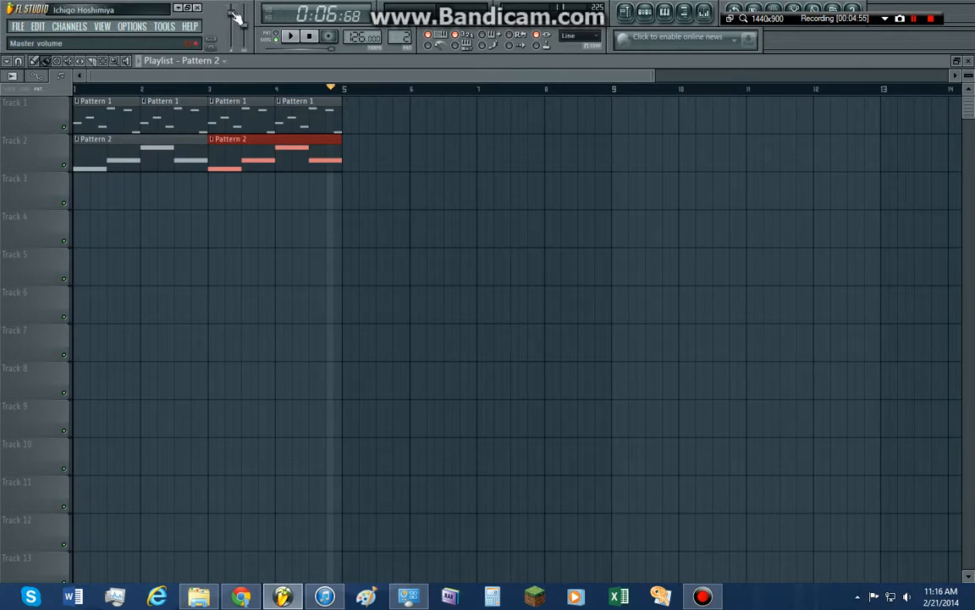
{"action": "left_click", "coordinate": [75, 89]}
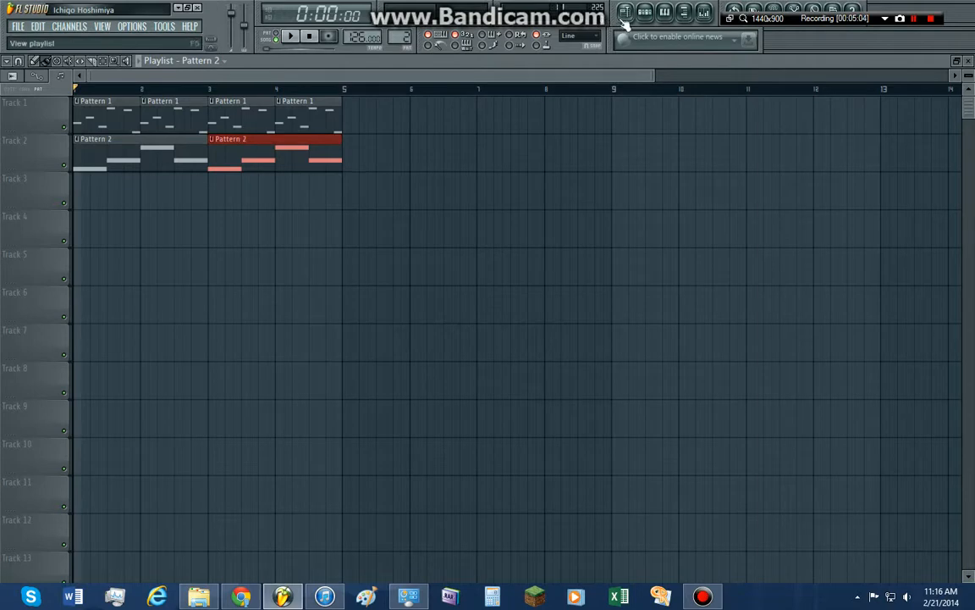
Show and hide the step sequencer, view the Synth piano roll, and return to the playlist
{"action": "key", "text": "F6"}
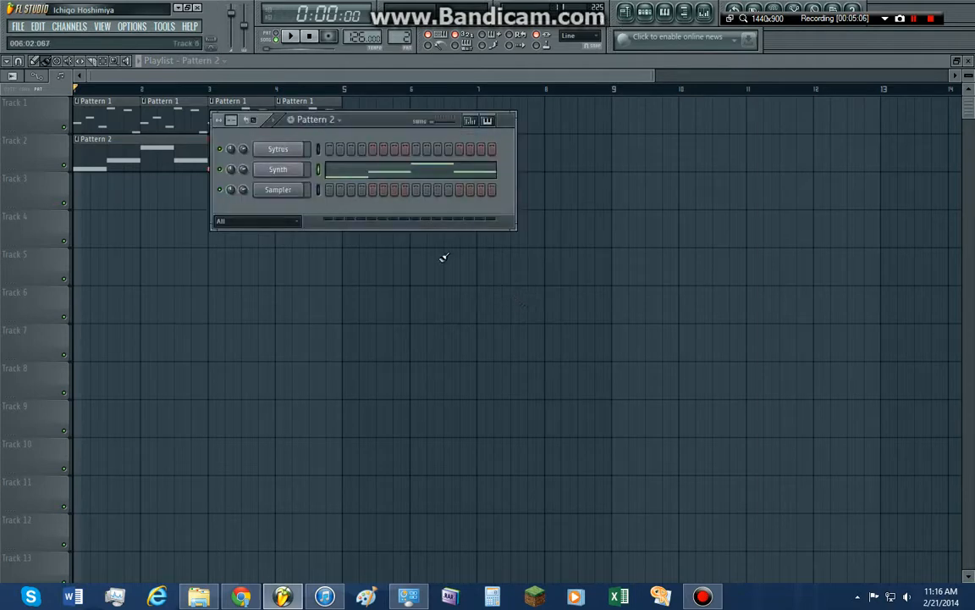
{"action": "key", "text": "F6"}
{"action": "key", "text": "F6"}
{"action": "key", "text": "F6"}
{"action": "key", "text": "F6"}
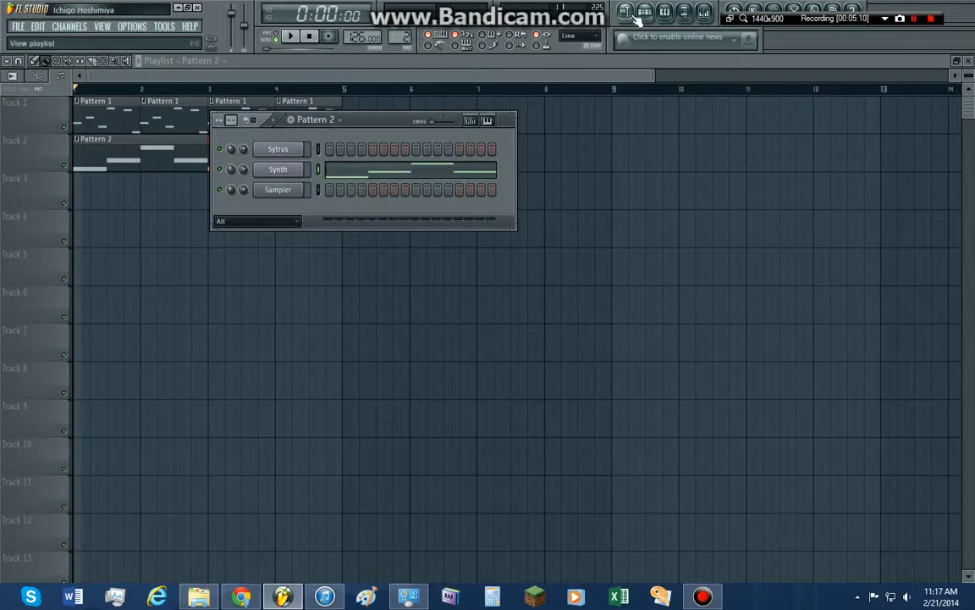
{"action": "key", "text": "F6"}
{"action": "key", "text": "F7"}
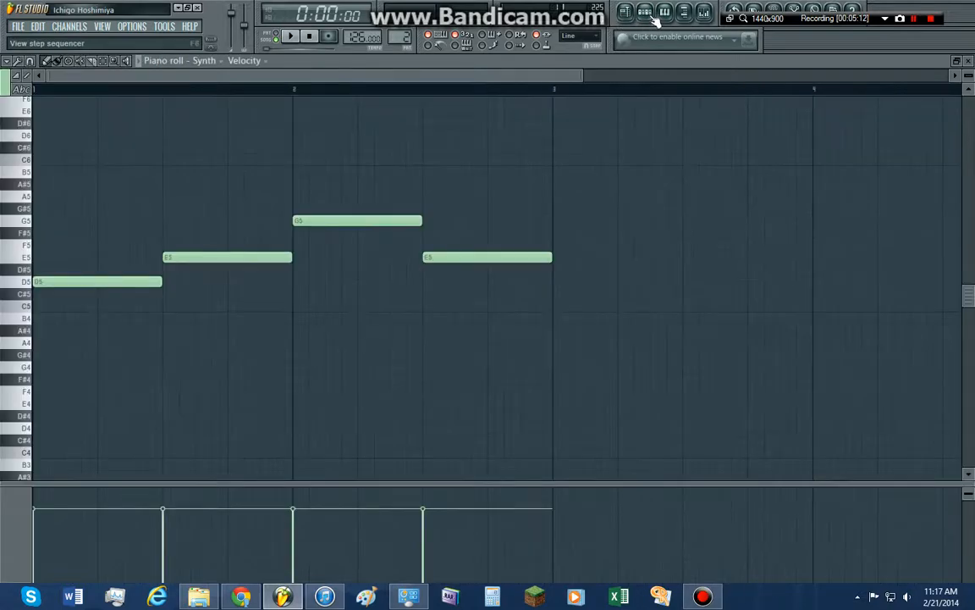
{"action": "key", "text": "F6"}
{"action": "left_click", "coordinate": [649, 16]}
{"action": "left_click", "coordinate": [649, 16]}
{"action": "left_click", "coordinate": [649, 15]}
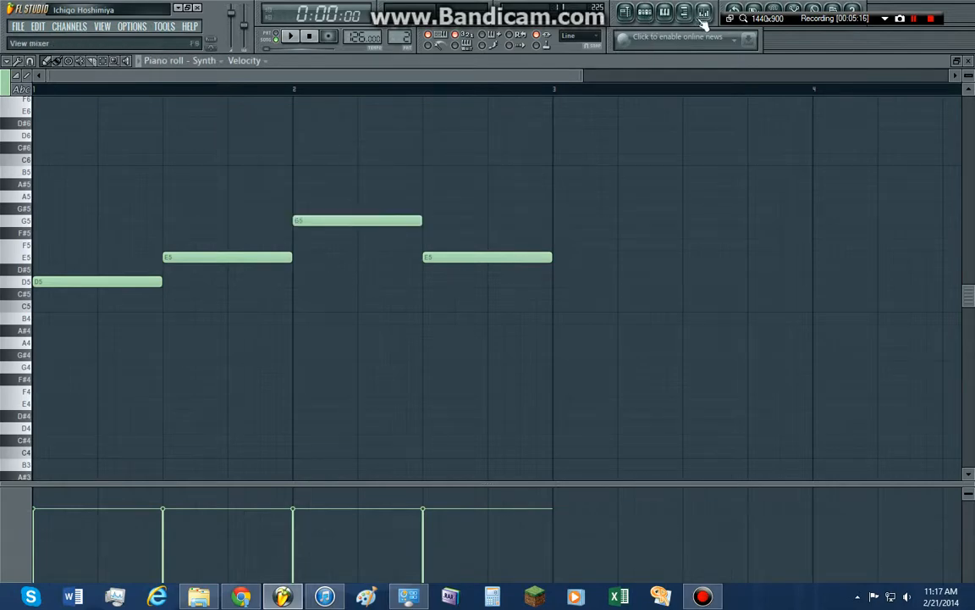
{"action": "left_click", "coordinate": [627, 17]}
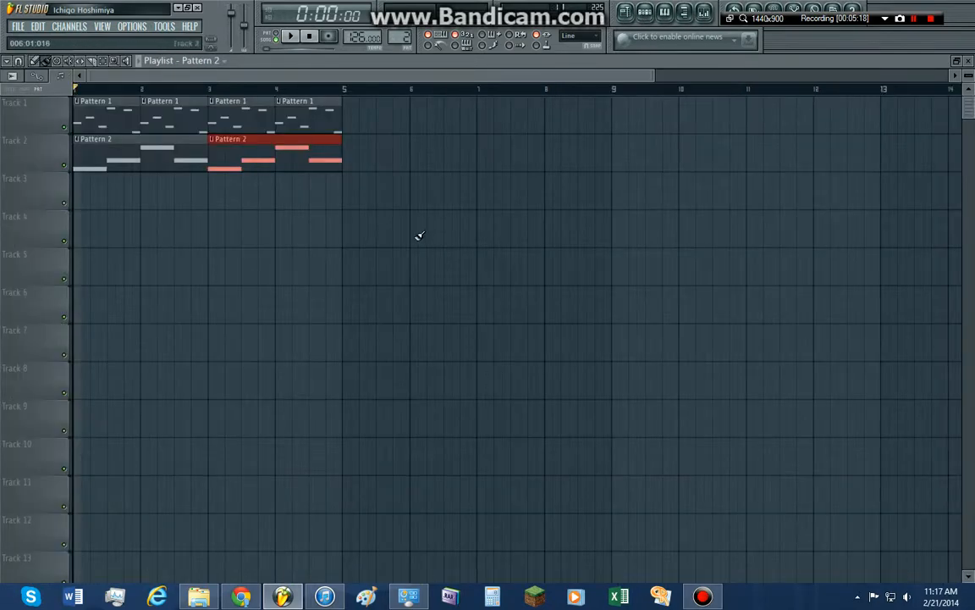
Switch the playlist off and on, and show the Synth piano roll with the bass line
{"action": "key", "text": "F5"}
{"action": "key", "text": "F5"}
{"action": "left_click", "coordinate": [626, 17]}
{"action": "left_click", "coordinate": [626, 17]}
{"action": "left_click", "coordinate": [667, 12]}
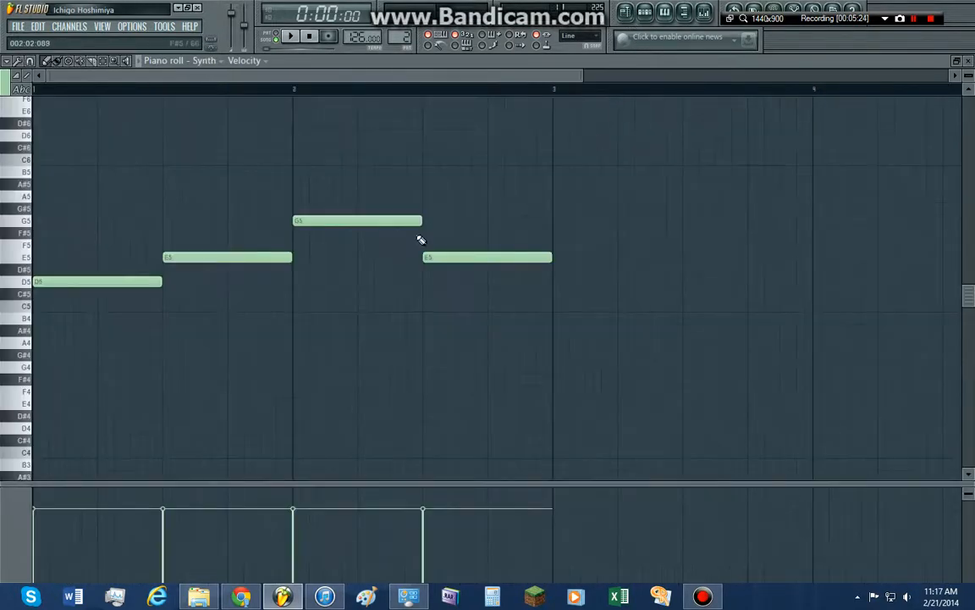
Return to the playlist, delete the Pattern 2 clip at bar 3 of Track 2 and place it there again
{"action": "key", "text": "F5"}
{"action": "right_click", "coordinate": [242, 149]}
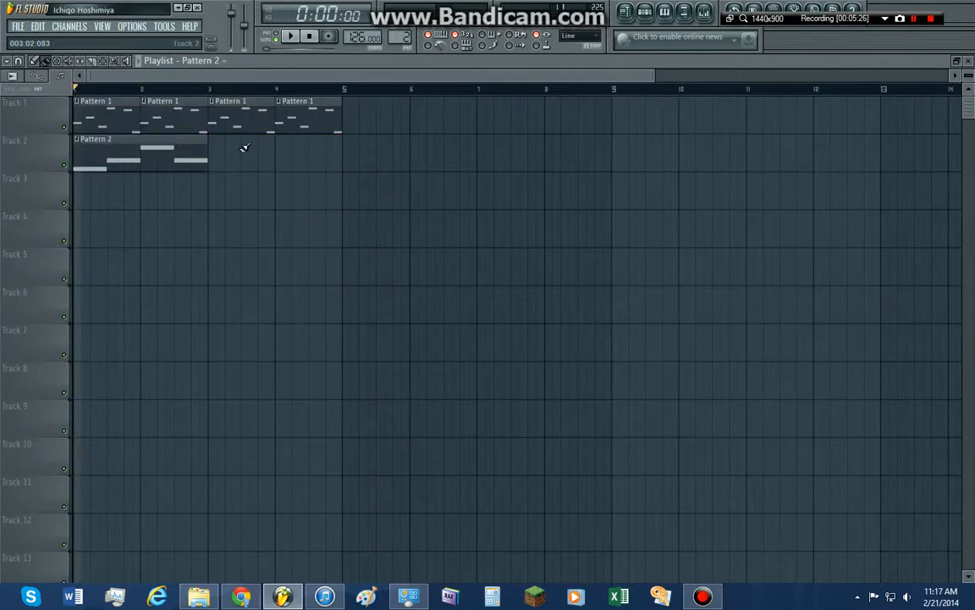
{"action": "left_click", "coordinate": [218, 156]}
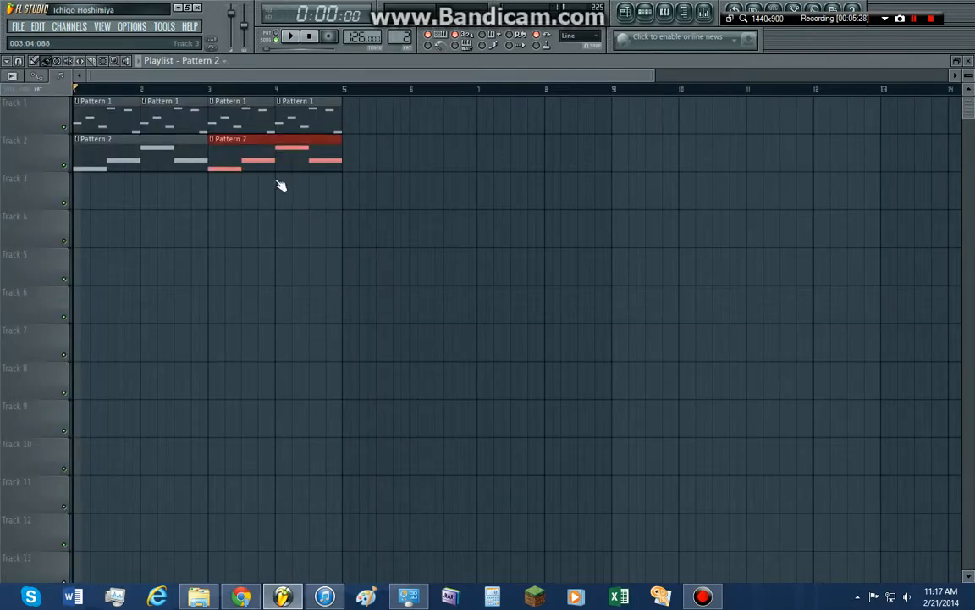
View the Synth piano roll from the step sequencer, switch between the sequencer, playlist and piano roll, and end on the playlist
{"action": "key", "text": "F6"}
{"action": "right_click", "coordinate": [290, 173]}
{"action": "left_click", "coordinate": [325, 169]}
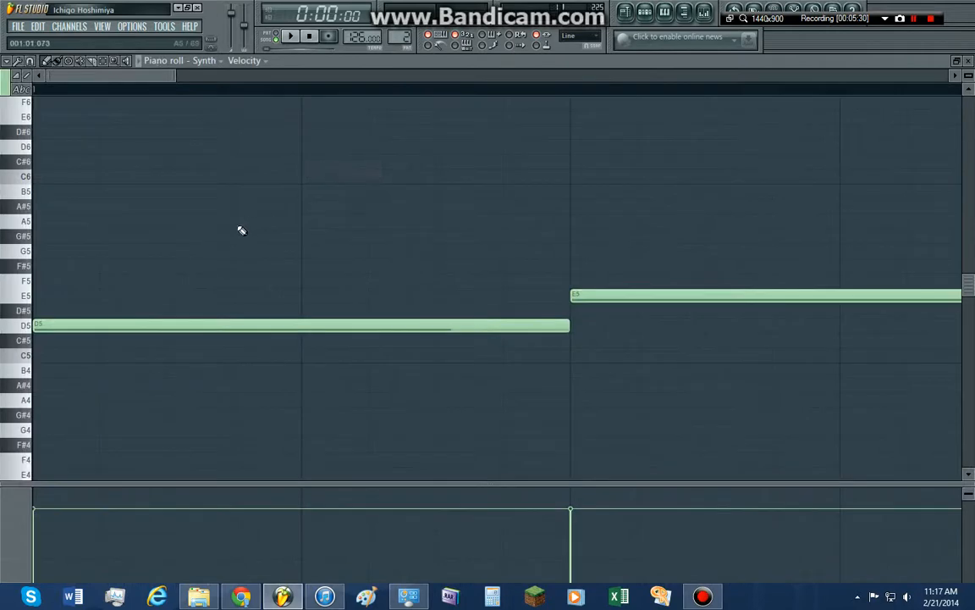
{"action": "key", "text": "F6"}
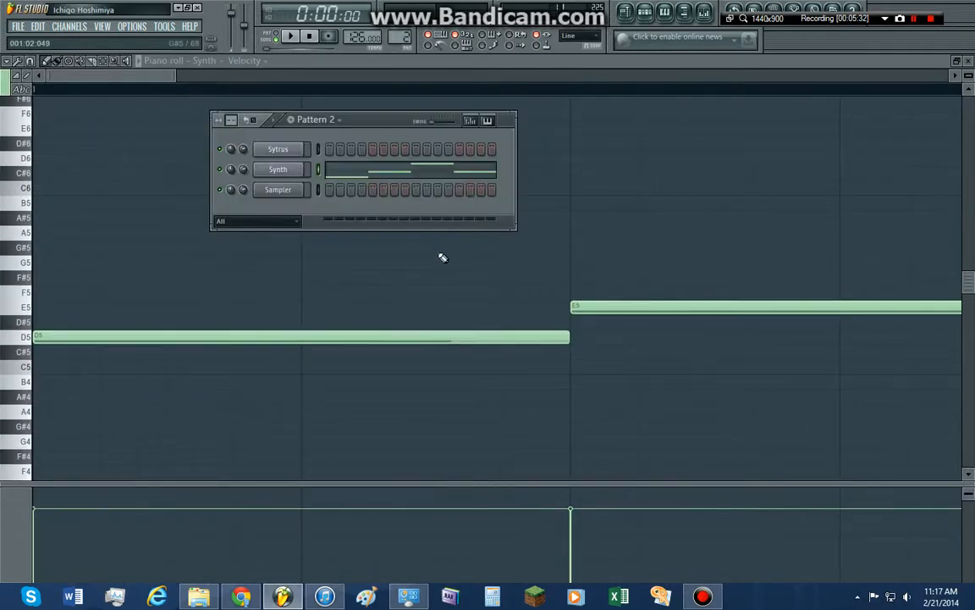
{"action": "key", "text": "F5"}
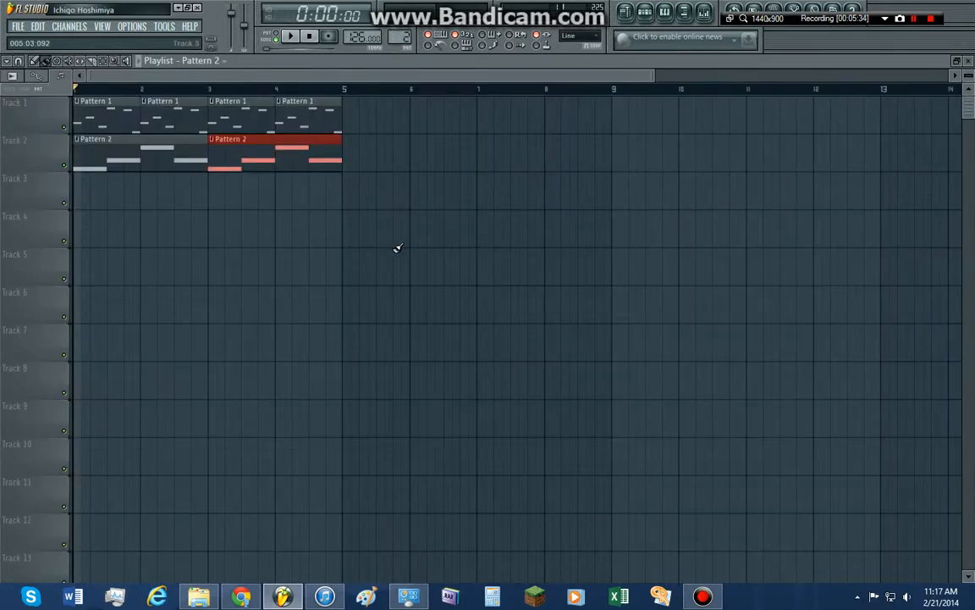
{"action": "key", "text": "F7"}
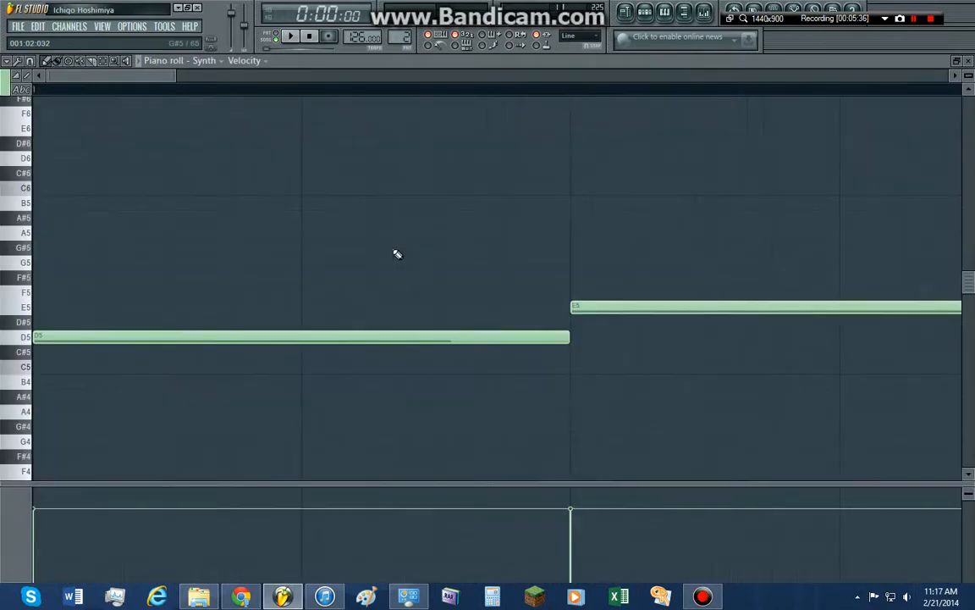
{"action": "scroll", "coordinate": [394, 249], "scroll_direction": "down", "scroll_amount": 3}
{"action": "key", "text": "F5"}
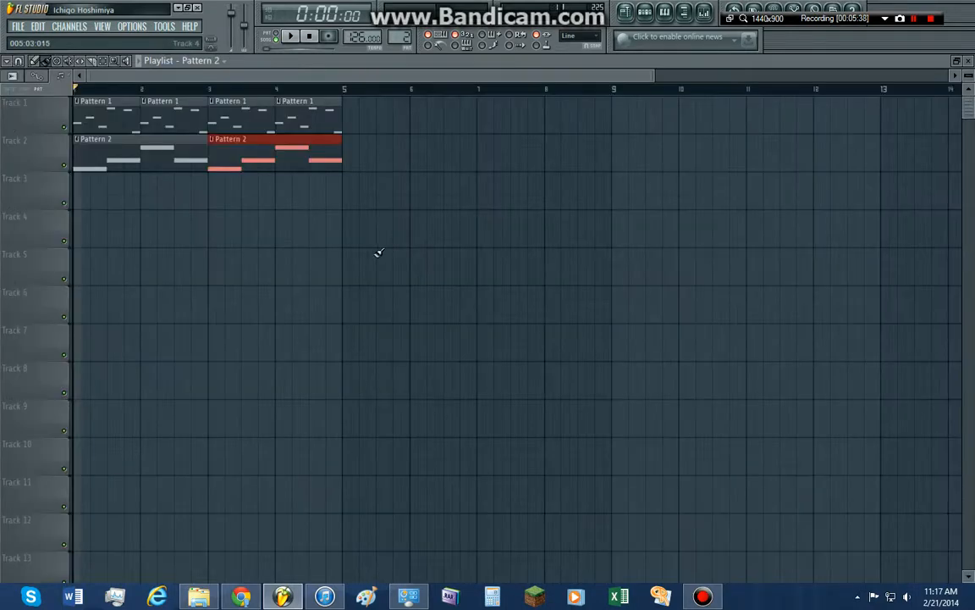
Delete the Pattern 2 clip at bar 3 and the Pattern 1 clips at bars 2 to 4
{"action": "right_click", "coordinate": [245, 158]}
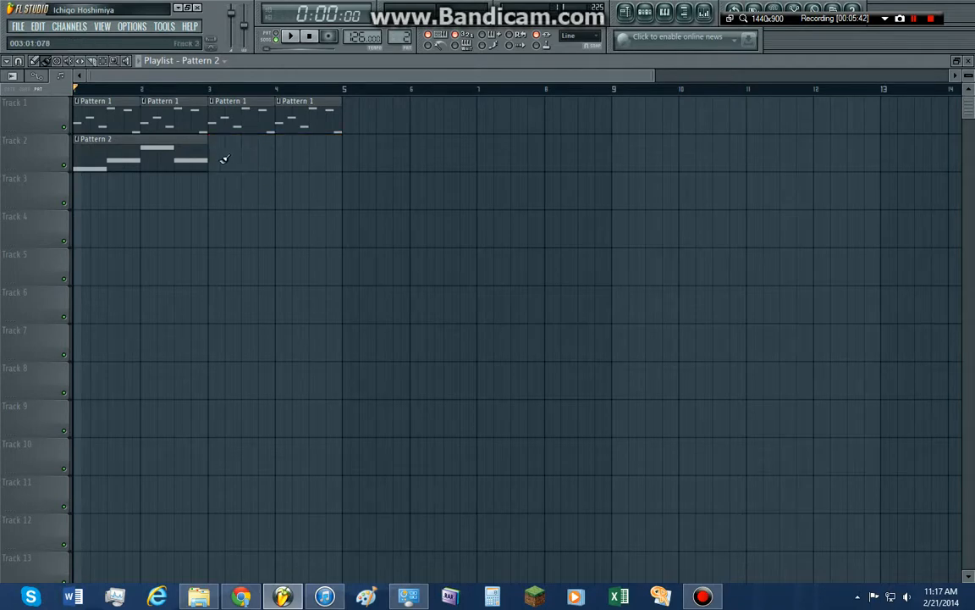
{"action": "right_click", "coordinate": [218, 125]}
{"action": "right_click", "coordinate": [199, 125]}
{"action": "right_click", "coordinate": [326, 123]}
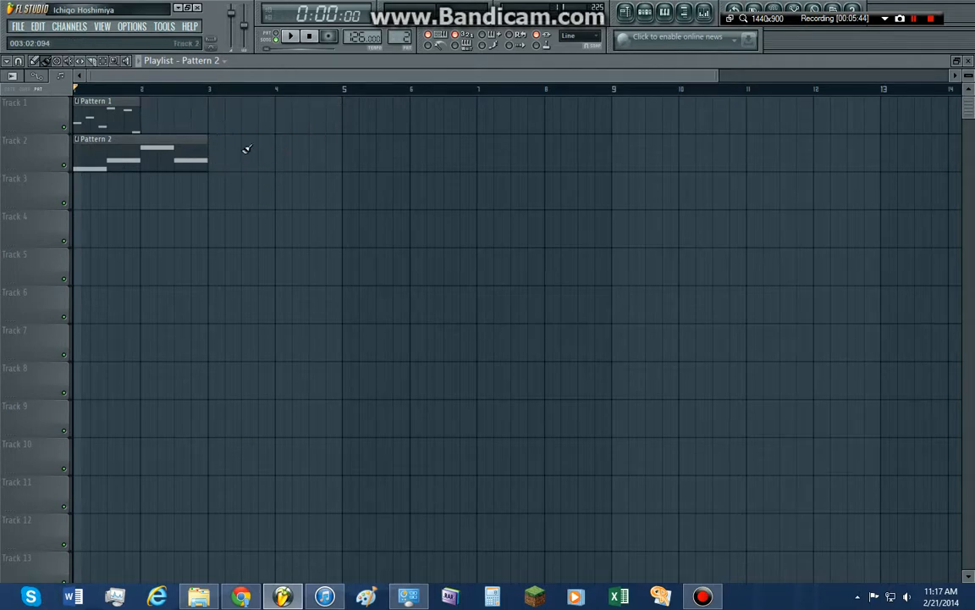
Paint Pattern 1 over bars 2 to 4 on Track 1 and place Pattern 2 at bar 3 on Track 2
{"action": "left_click_drag", "start_coordinate": [131, 121], "coordinate": [292, 118]}
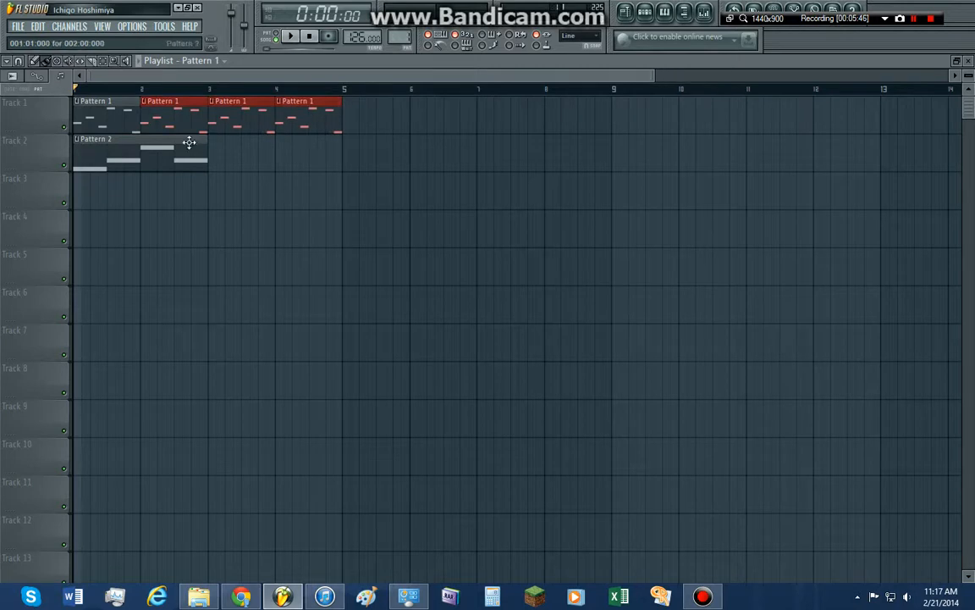
{"action": "left_click", "coordinate": [191, 141]}
{"action": "left_click", "coordinate": [217, 155]}
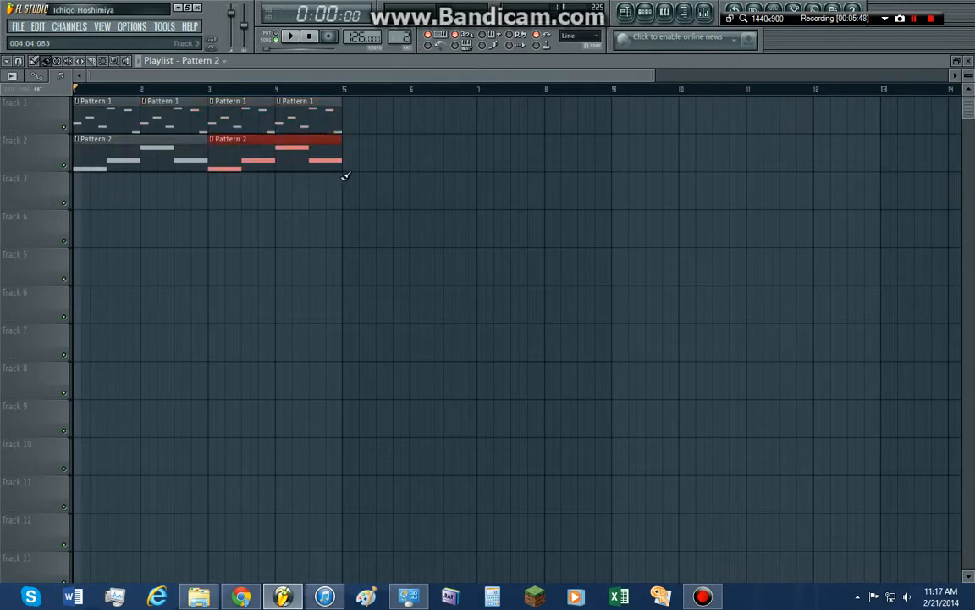
Extend the arrangement with Pattern 1 on bars 5 to 8 of Track 1 and Pattern 2 at bars 5 and 7 of Track 2
{"action": "left_click", "coordinate": [322, 112]}
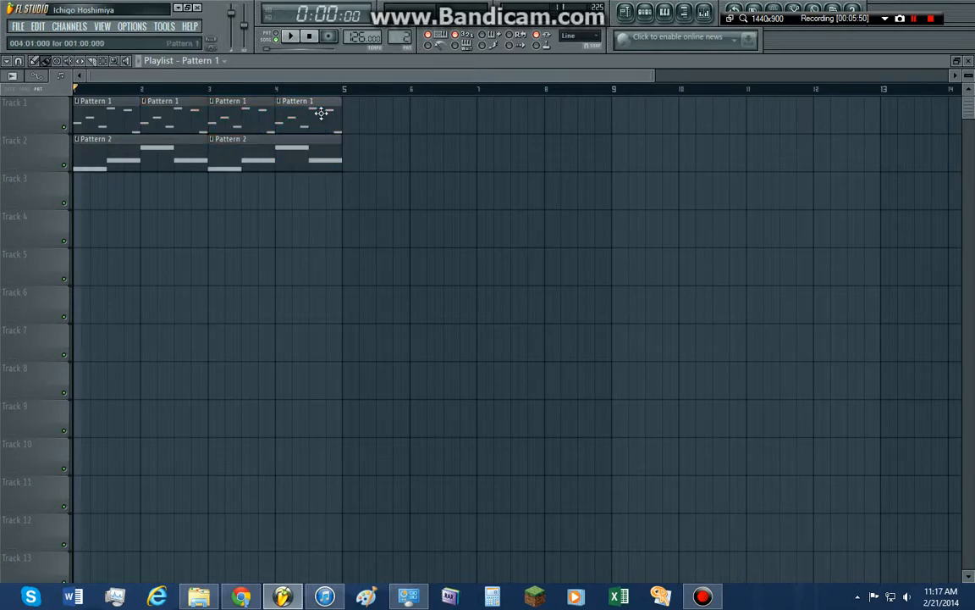
{"action": "left_click_drag", "start_coordinate": [340, 118], "coordinate": [575, 117]}
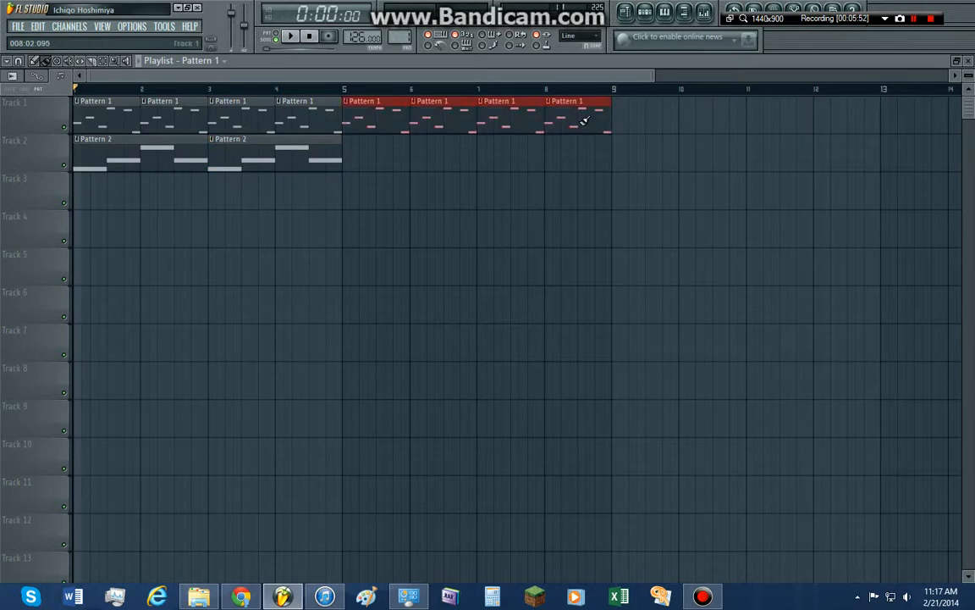
{"action": "scroll", "coordinate": [403, 40], "scroll_direction": "up", "scroll_amount": 1}
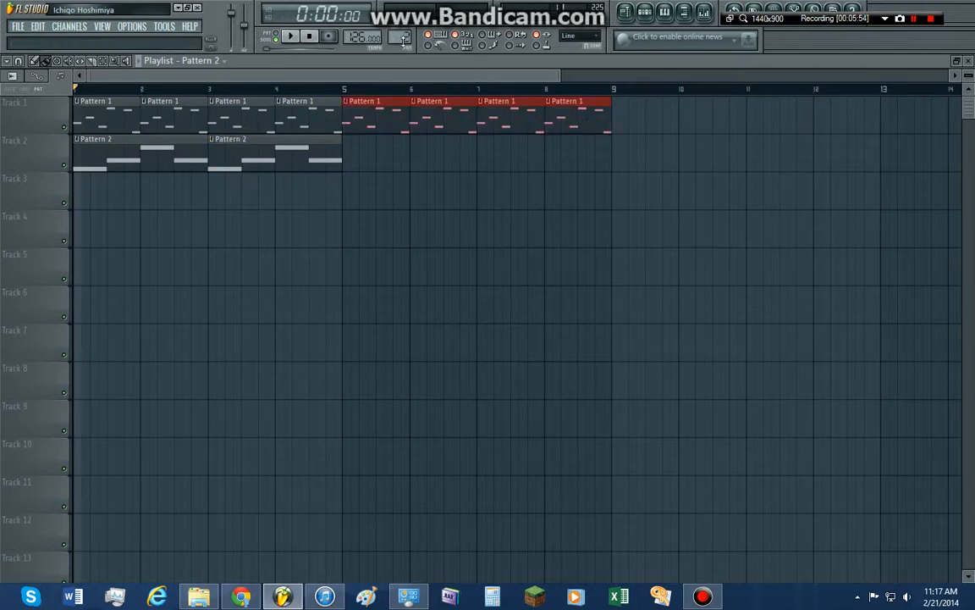
{"action": "left_click", "coordinate": [285, 159]}
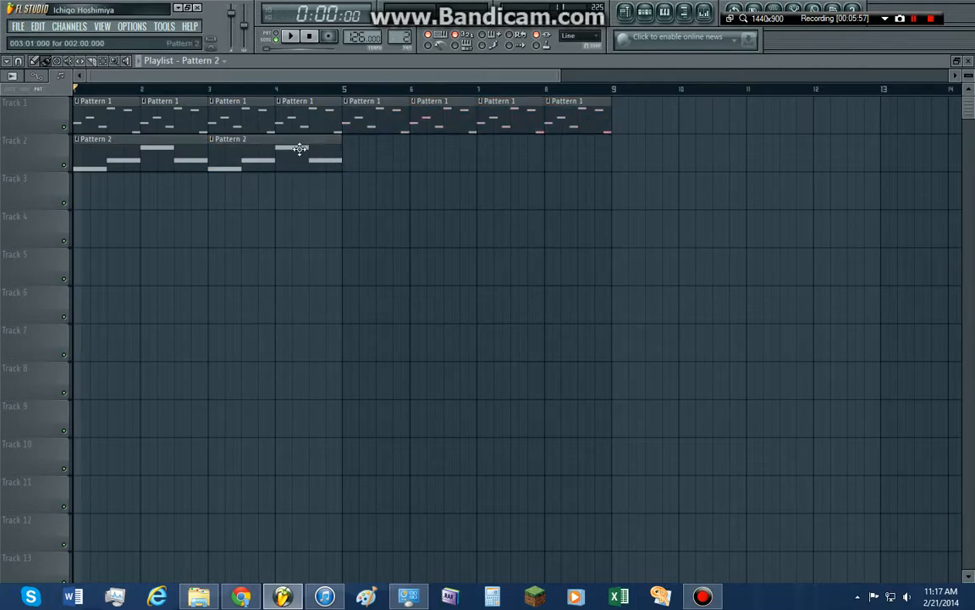
{"action": "left_click", "coordinate": [345, 158]}
{"action": "left_click", "coordinate": [479, 158]}
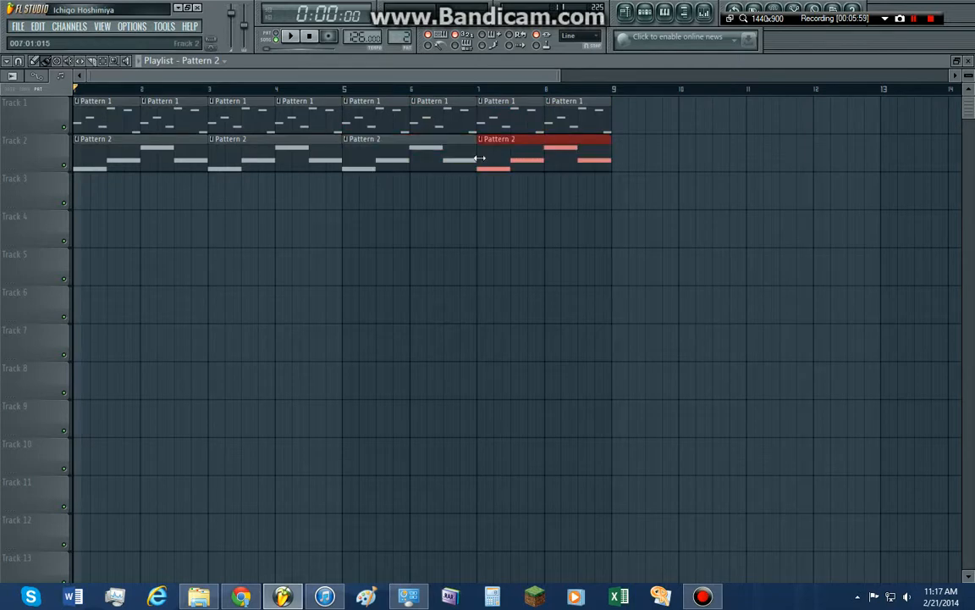
Delete all Pattern 1 and Pattern 2 clips from bar 5 onward
{"action": "right_click", "coordinate": [555, 152]}
{"action": "right_click", "coordinate": [435, 141]}
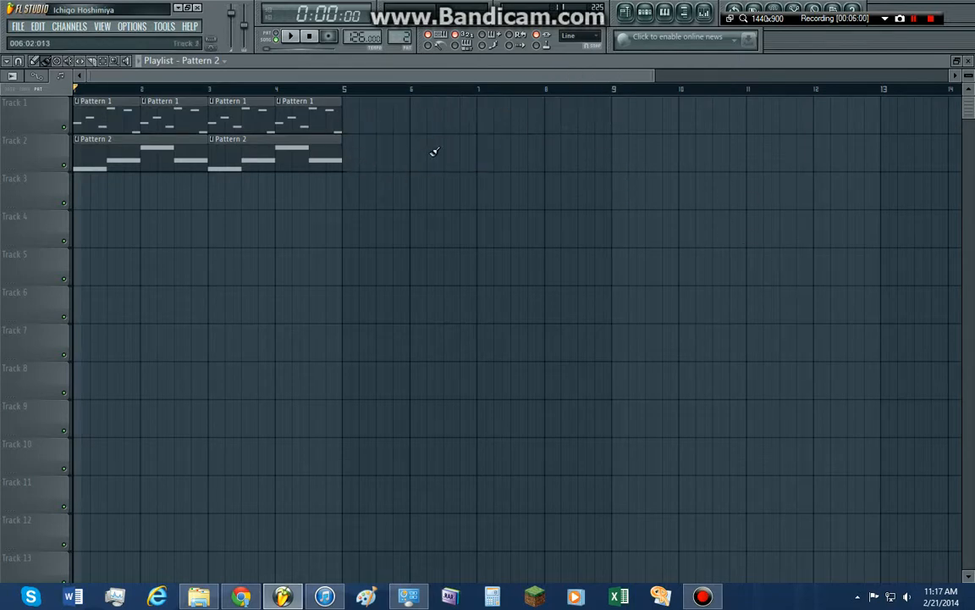
Open the mixer, hide and show it again, and move its window higher over the playlist
{"action": "left_click", "coordinate": [704, 14]}
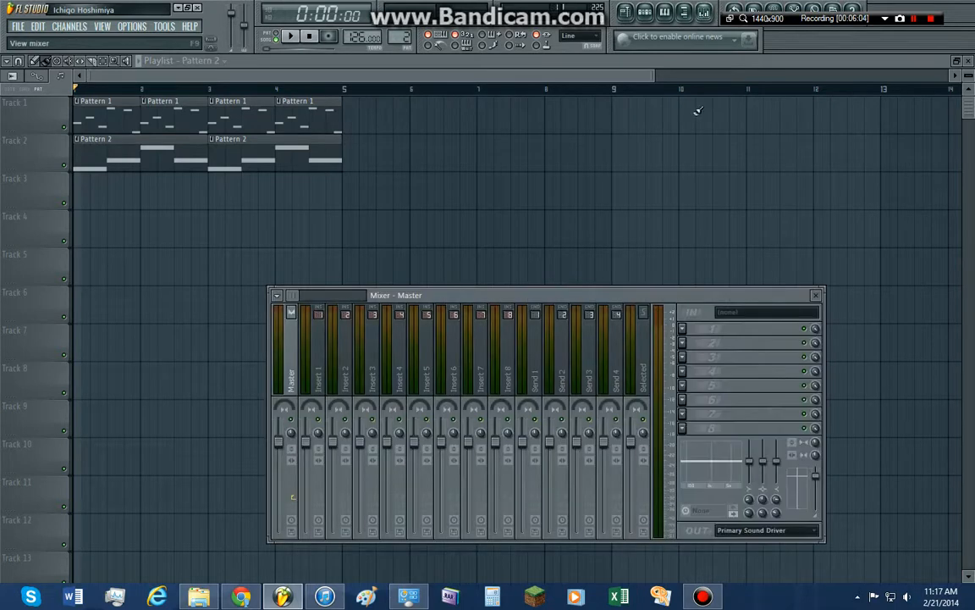
{"action": "left_click_drag", "start_coordinate": [610, 293], "coordinate": [567, 196]}
{"action": "key", "text": "F9"}
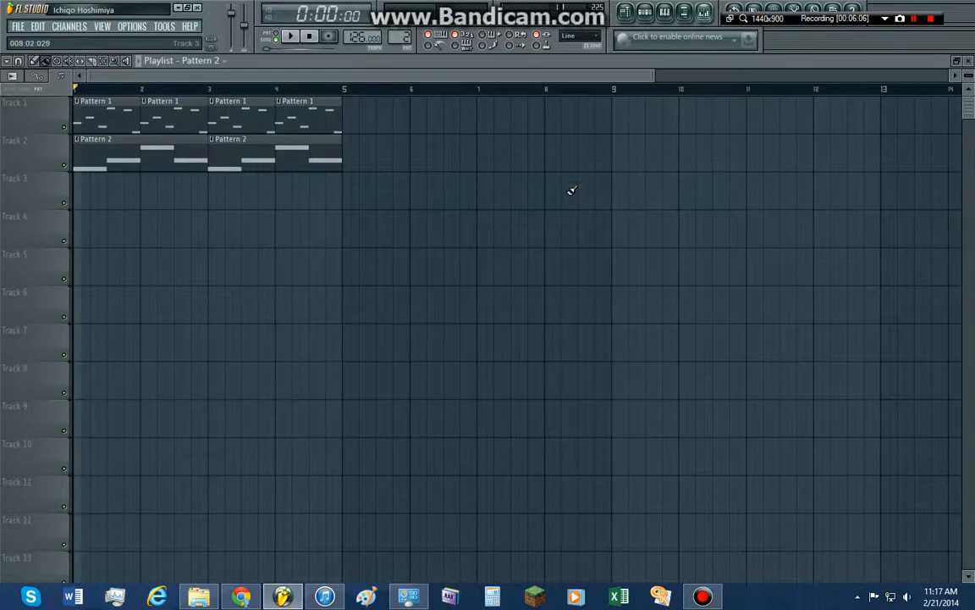
{"action": "key", "text": "F9"}
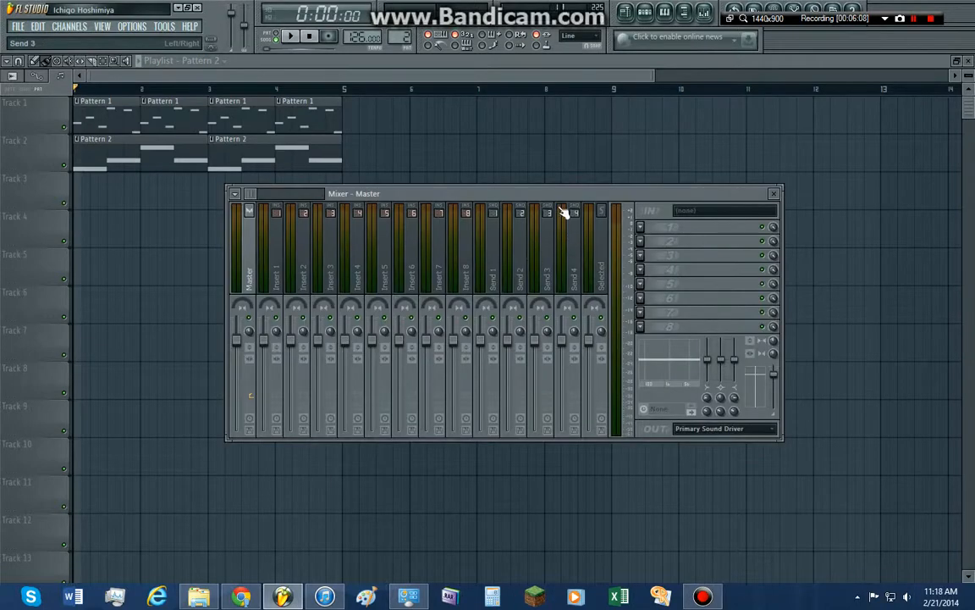
{"action": "left_click_drag", "start_coordinate": [566, 200], "coordinate": [565, 175]}
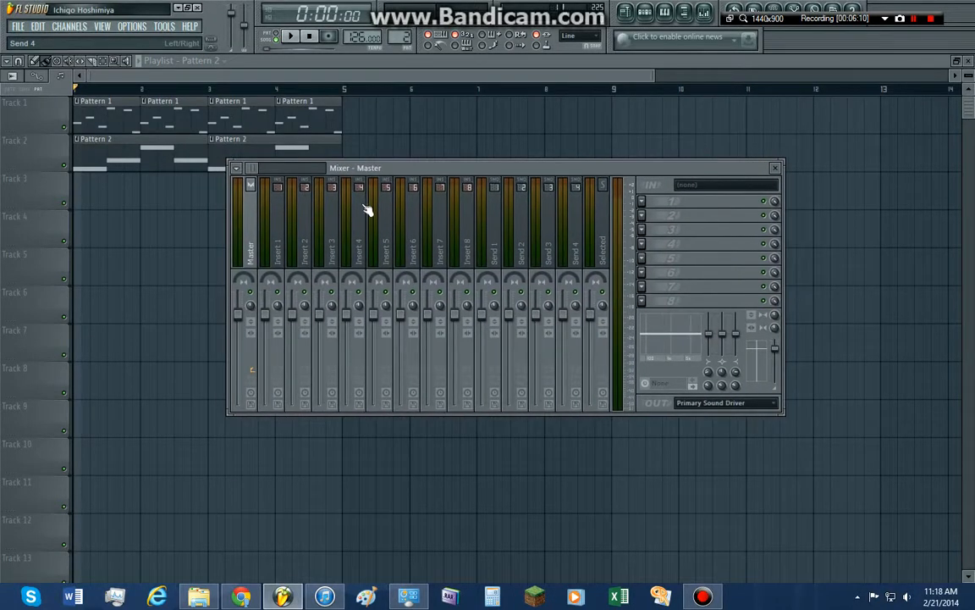
Select the Insert 1 mixer track, browse the effects available for its first slot without choosing one, and close the mixer
{"action": "left_click", "coordinate": [283, 229]}
{"action": "left_click", "coordinate": [257, 225]}
{"action": "left_click", "coordinate": [277, 240]}
{"action": "left_click", "coordinate": [643, 203]}
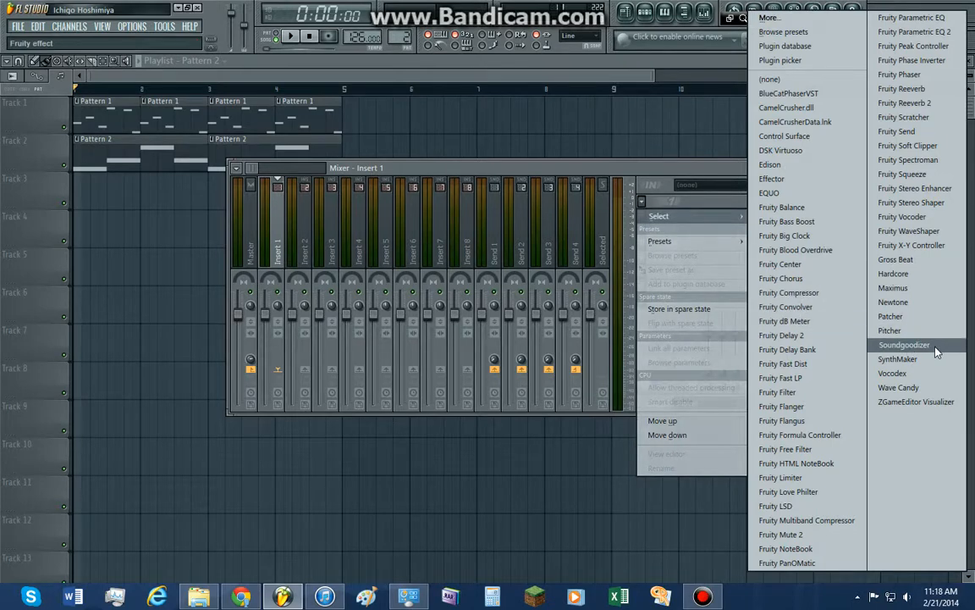
{"action": "left_click", "coordinate": [599, 181]}
{"action": "left_click", "coordinate": [776, 170]}
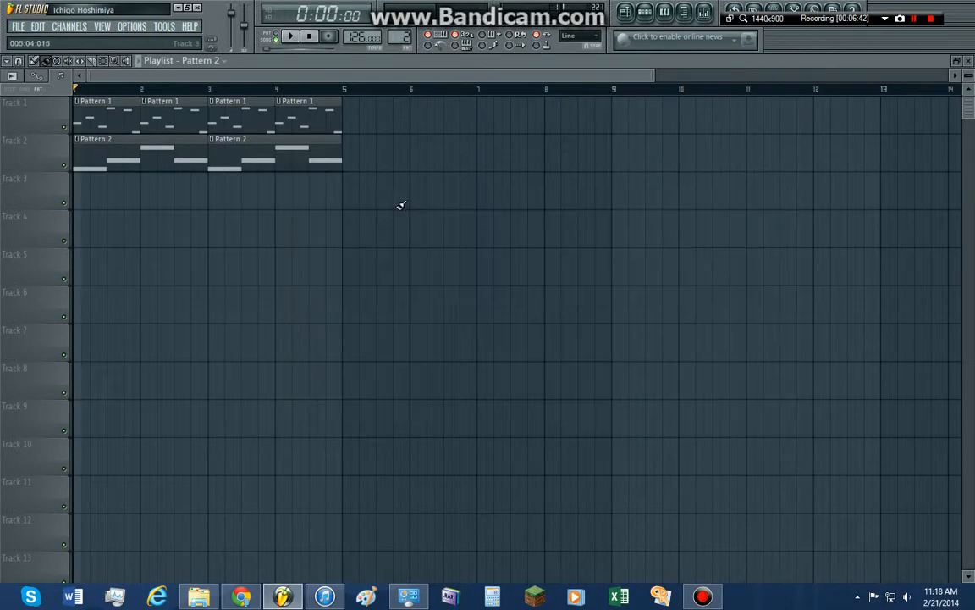